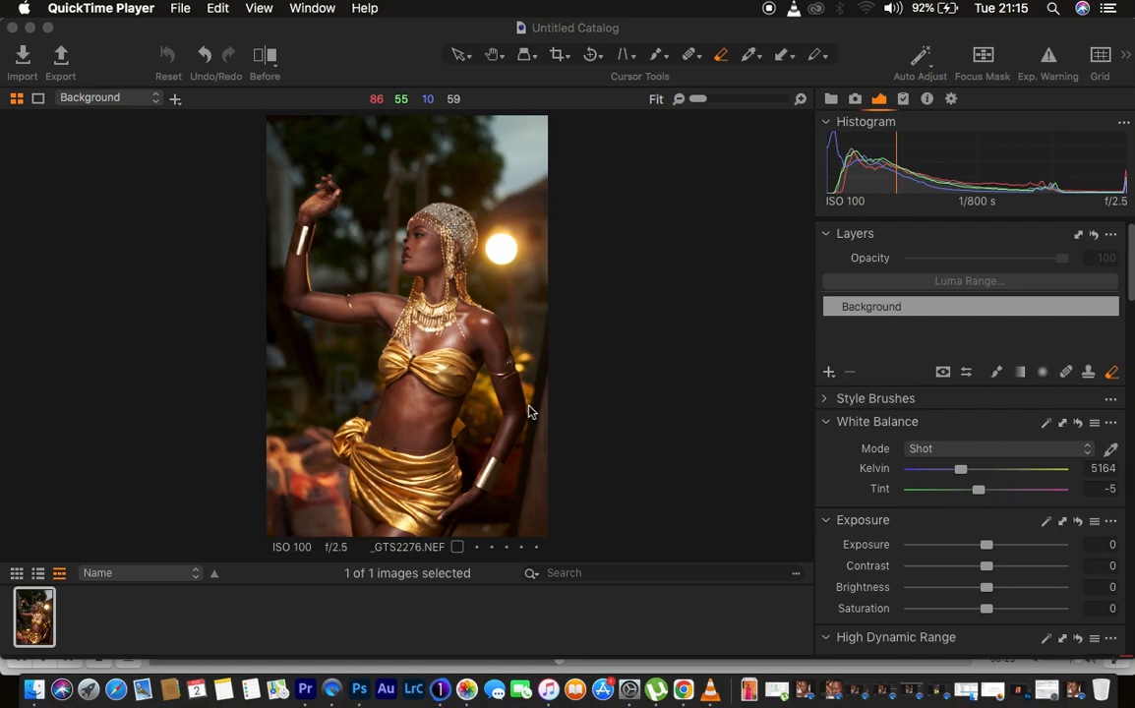
Switch to Capture One 21 and look through the available workspaces.
{"action": "left_click", "coordinate": [335, 35]}
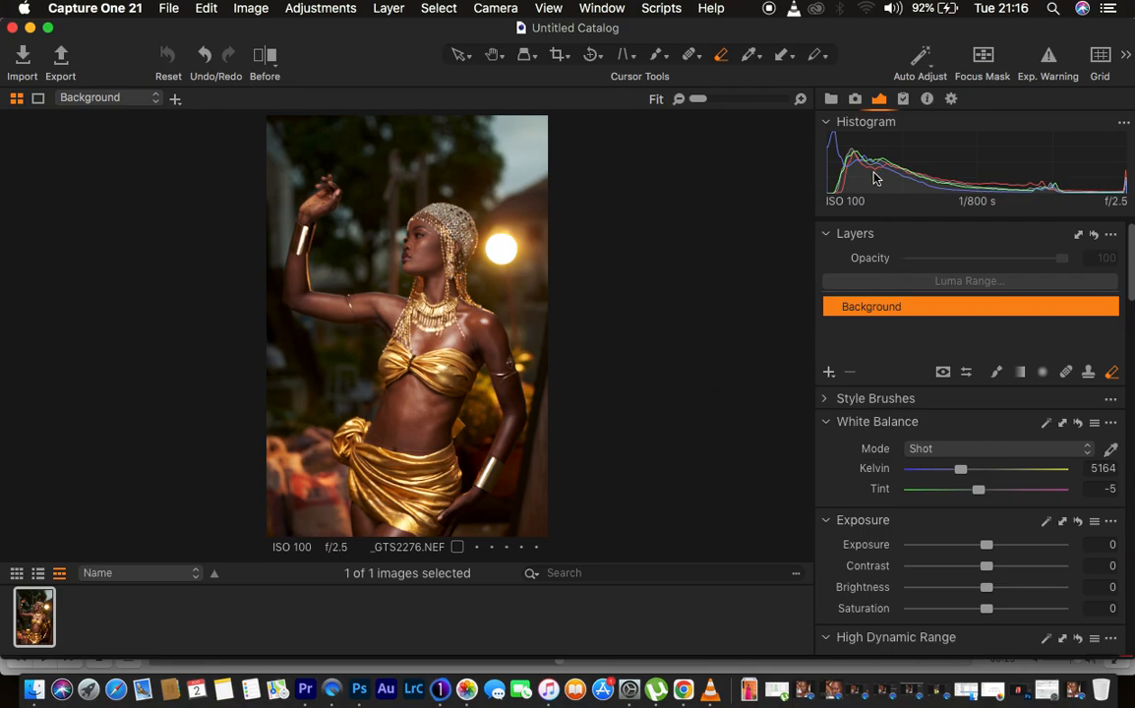
{"action": "left_click", "coordinate": [604, 9]}
{"action": "mouse_move", "coordinate": [578, 29]}
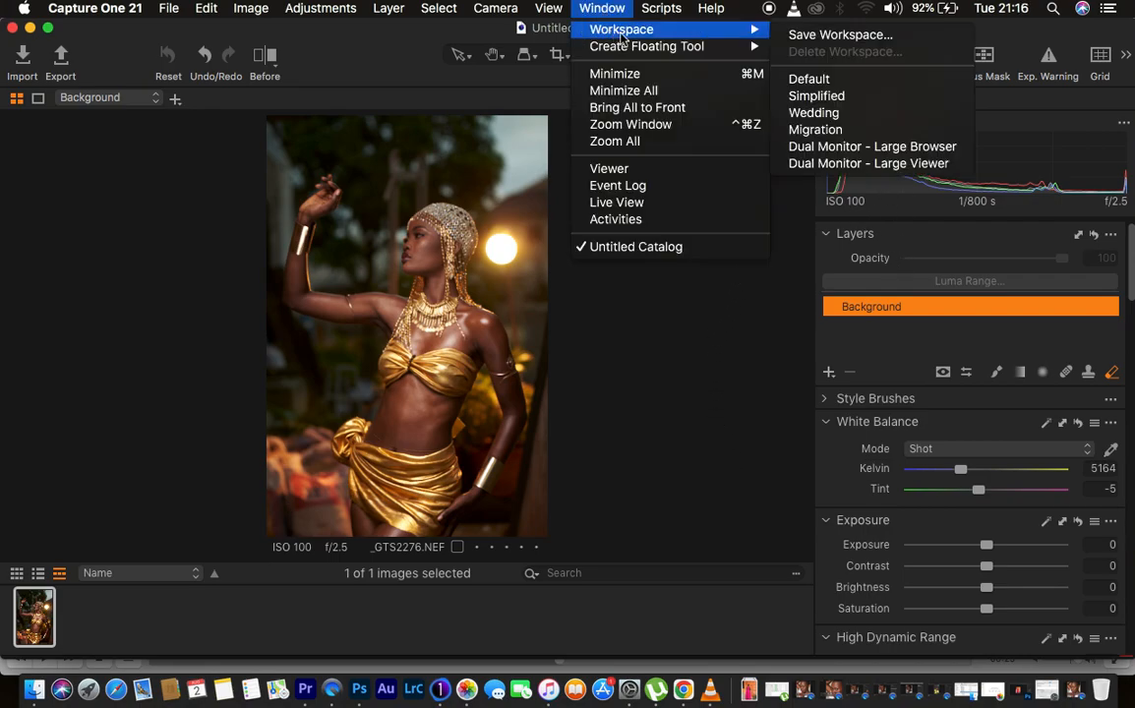
{"action": "left_click", "coordinate": [829, 149]}
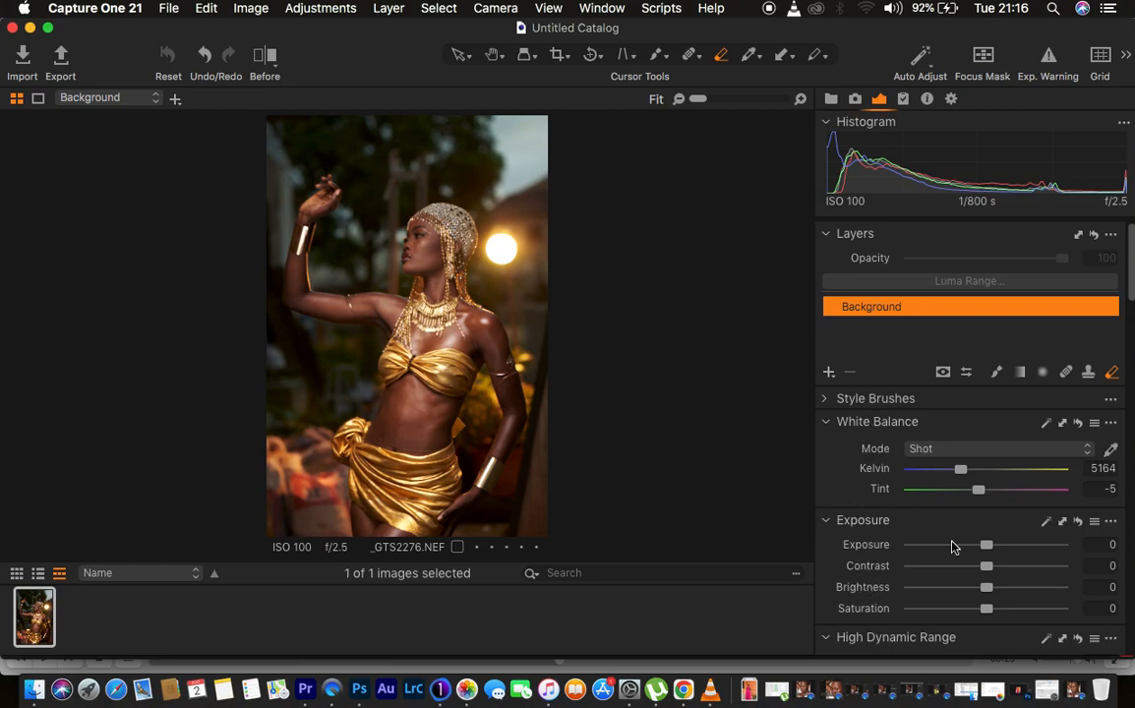
Examine the adjustment tools in the Exposure tool tab and the list of tools that can be added to it.
{"action": "scroll", "coordinate": [953, 546], "scroll_direction": "down", "scroll_amount": 5}
{"action": "scroll", "coordinate": [953, 548], "scroll_direction": "down", "scroll_amount": 5}
{"action": "scroll", "coordinate": [952, 548], "scroll_direction": "up", "scroll_amount": 3}
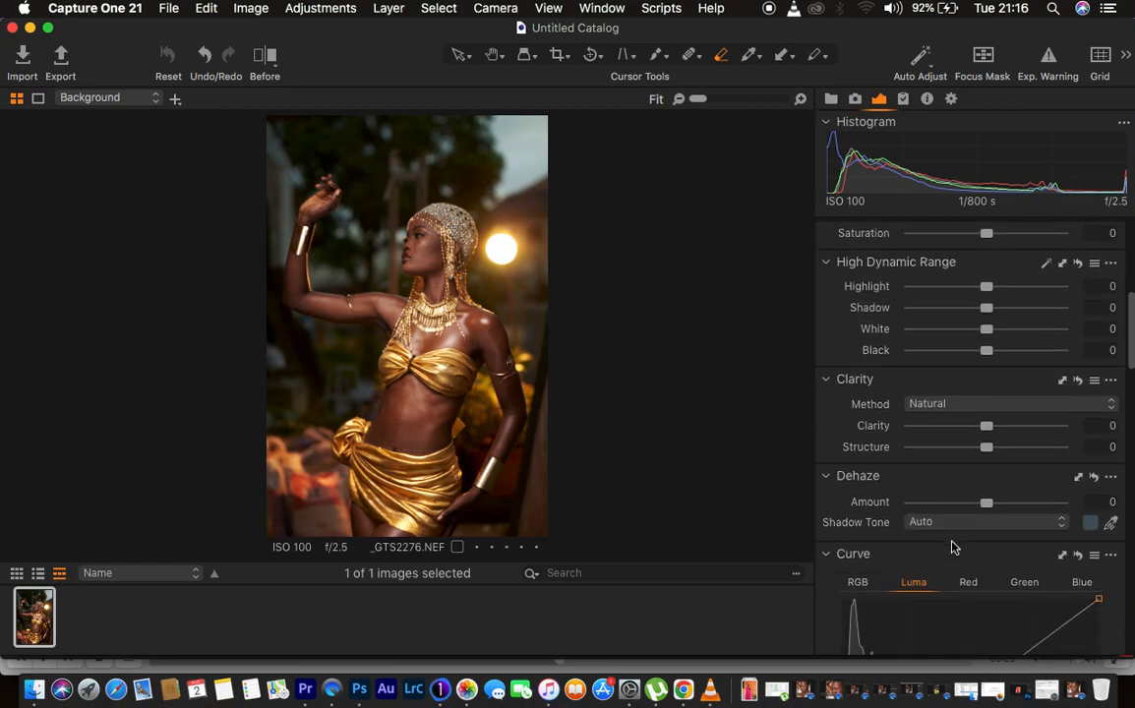
{"action": "scroll", "coordinate": [925, 522], "scroll_direction": "up", "scroll_amount": 1}
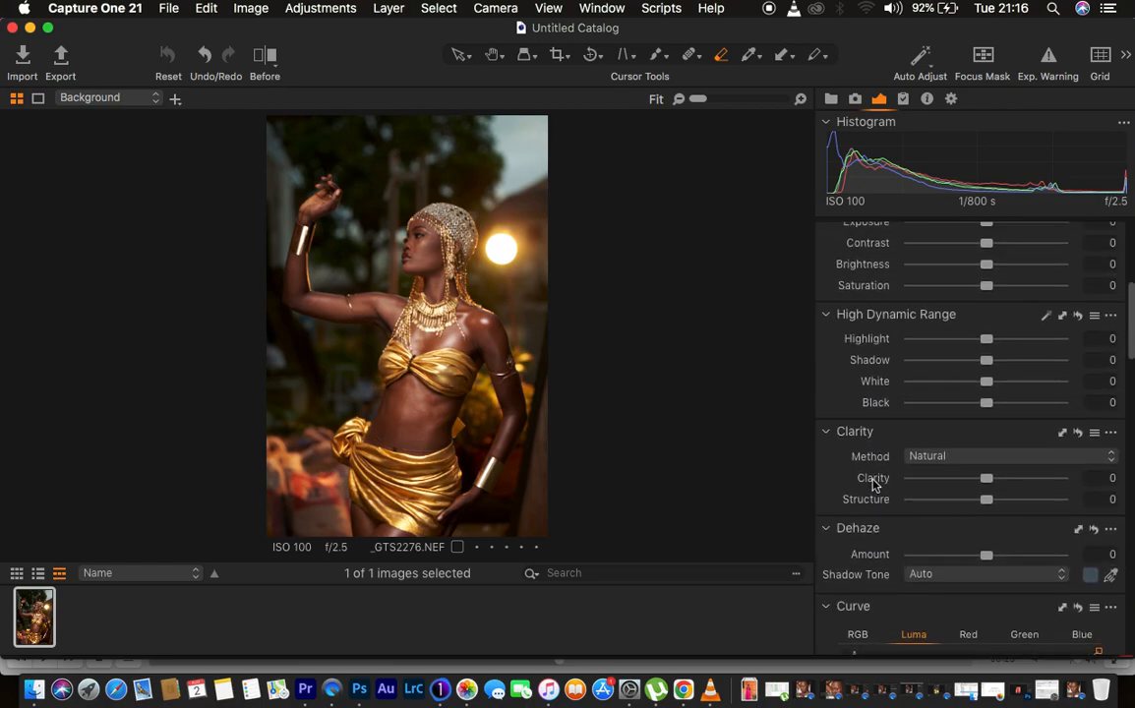
{"action": "right_click", "coordinate": [833, 369]}
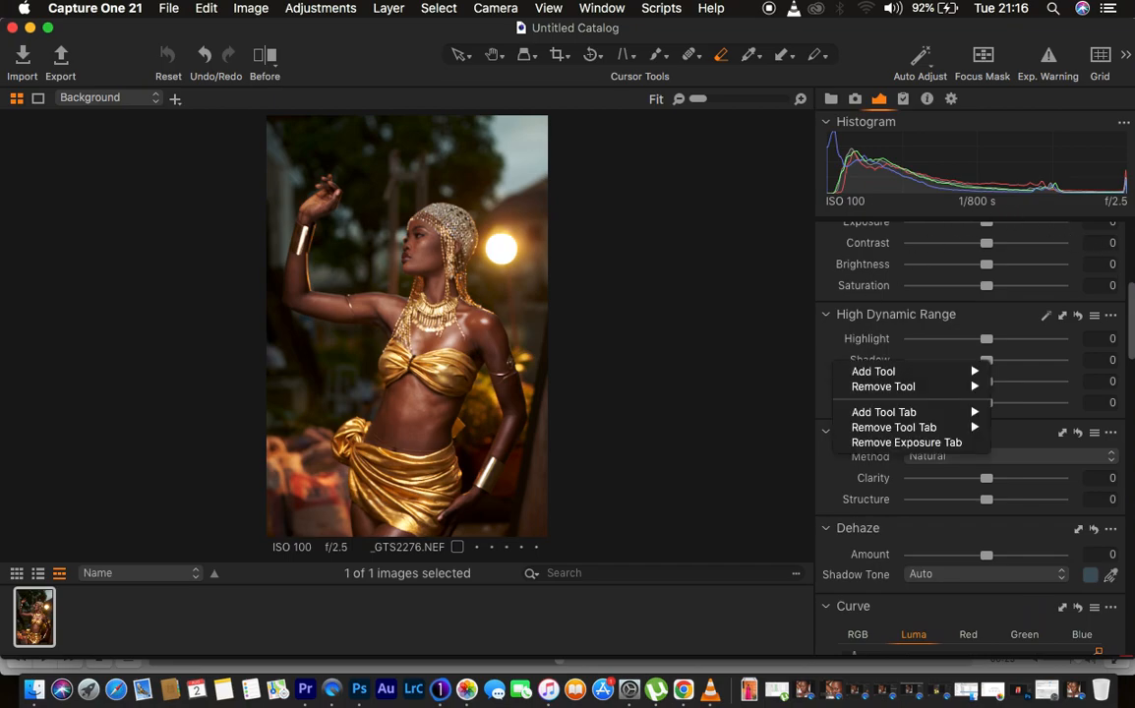
{"action": "key", "text": "Escape"}
{"action": "right_click", "coordinate": [830, 364]}
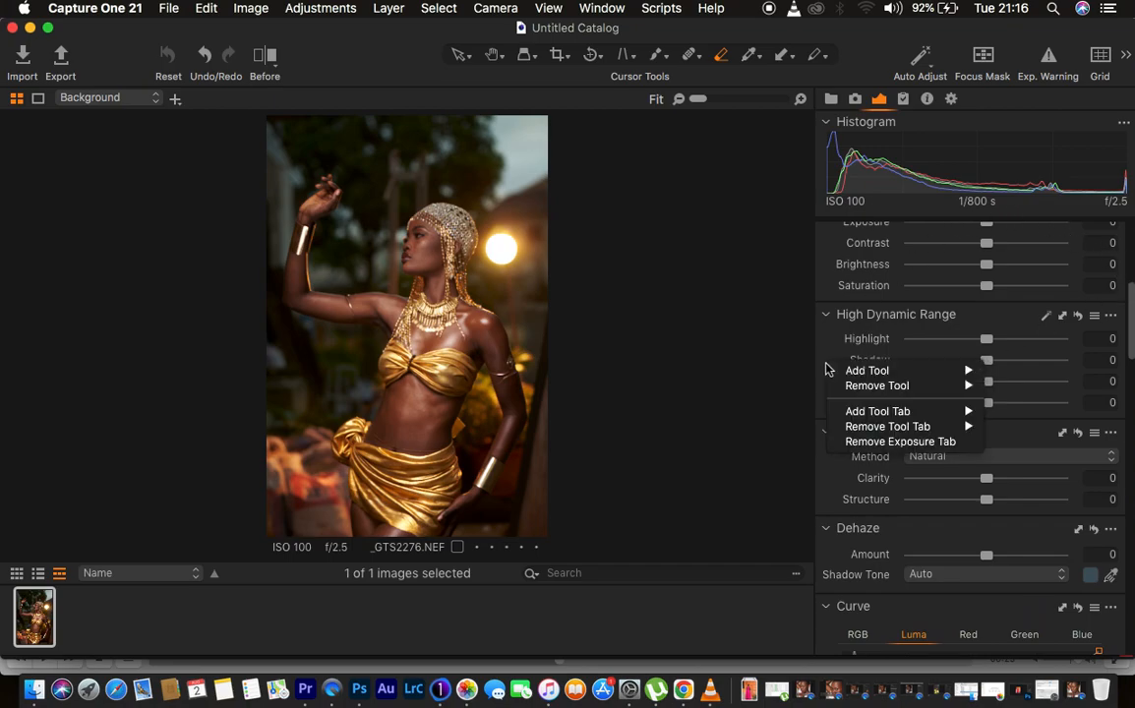
{"action": "mouse_move", "coordinate": [900, 373]}
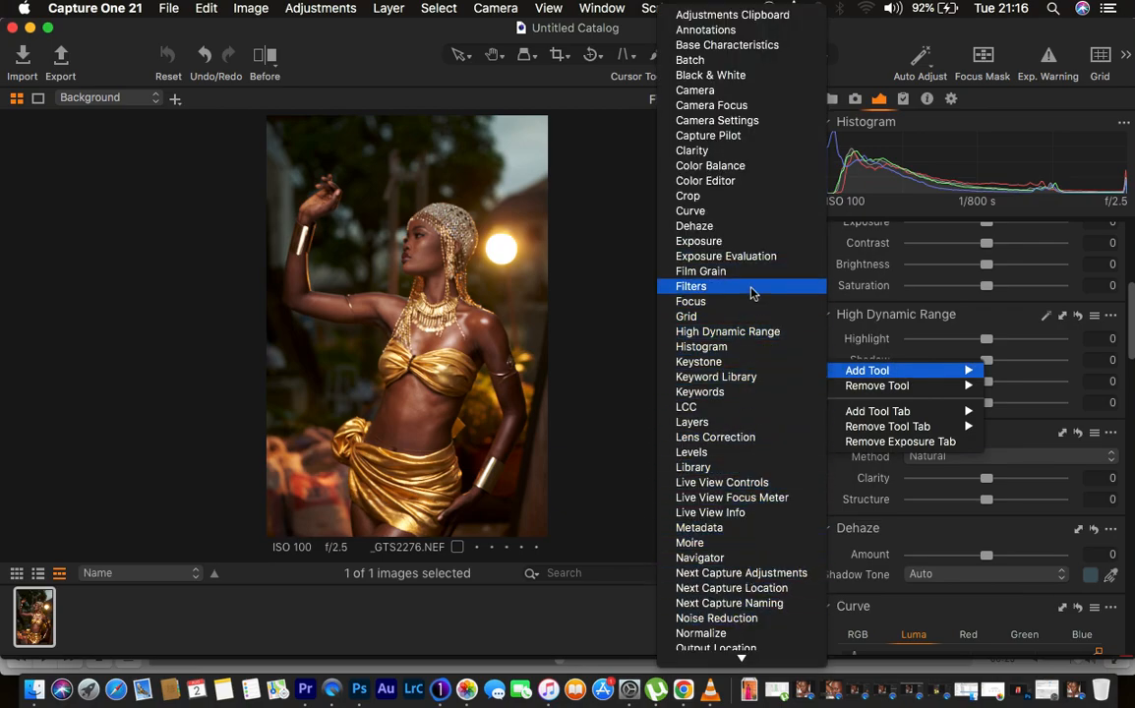
{"action": "left_click", "coordinate": [615, 262]}
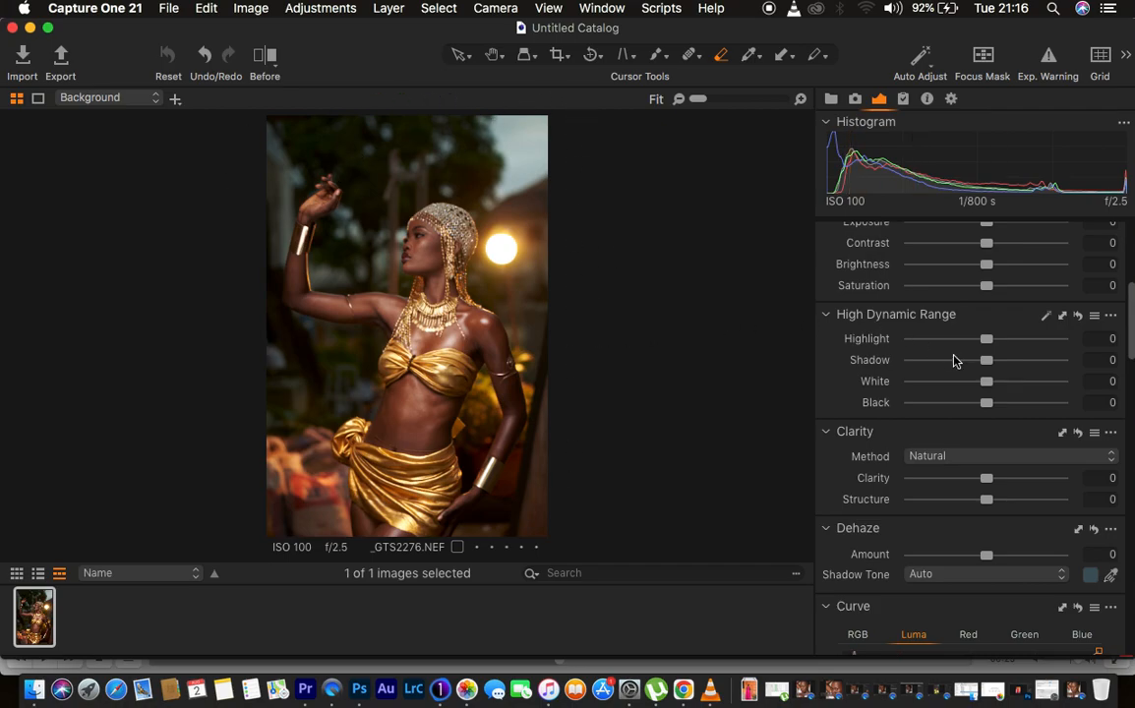
Adjust the Background layer's High Dynamic Range with Highlight -100, White -81 and Shadow 22.
{"action": "scroll", "coordinate": [955, 362], "scroll_direction": "up", "scroll_amount": 8}
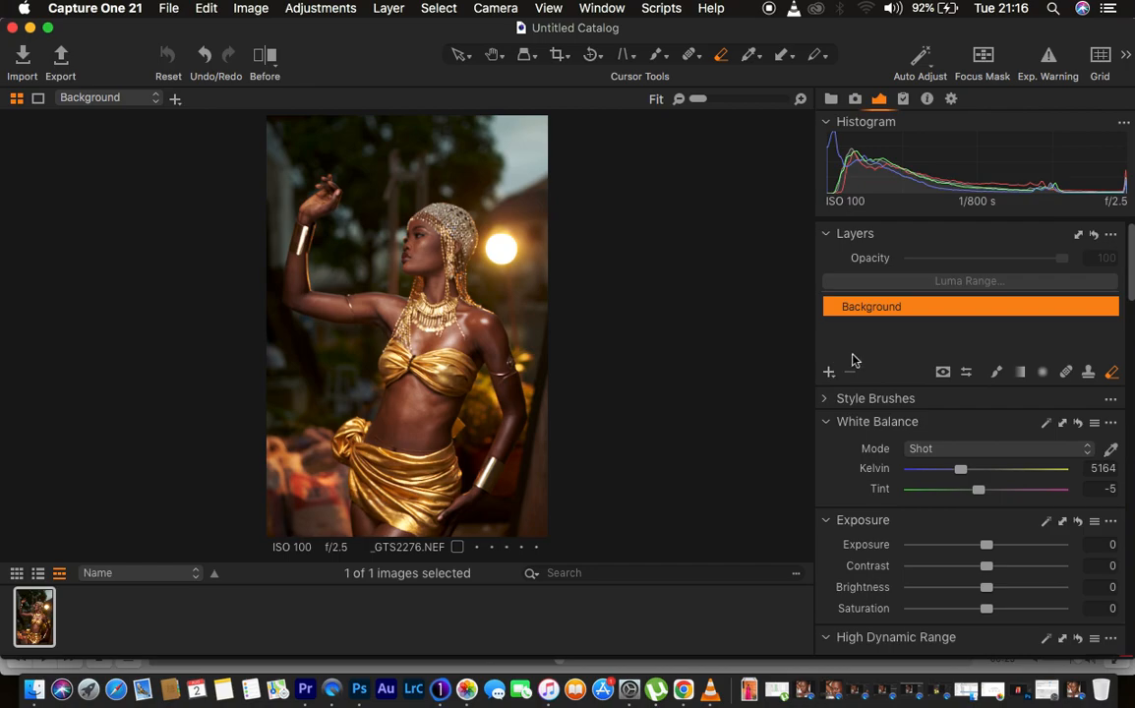
{"action": "scroll", "coordinate": [922, 511], "scroll_direction": "down", "scroll_amount": 2}
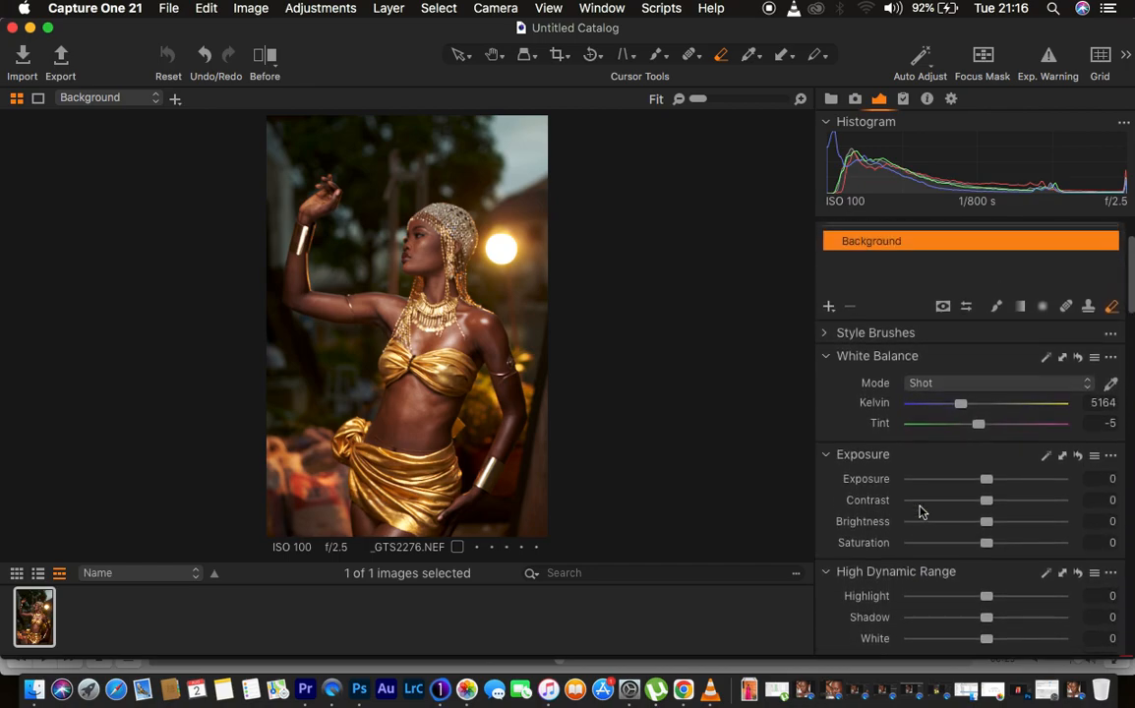
{"action": "scroll", "coordinate": [869, 309], "scroll_direction": "up", "scroll_amount": 2}
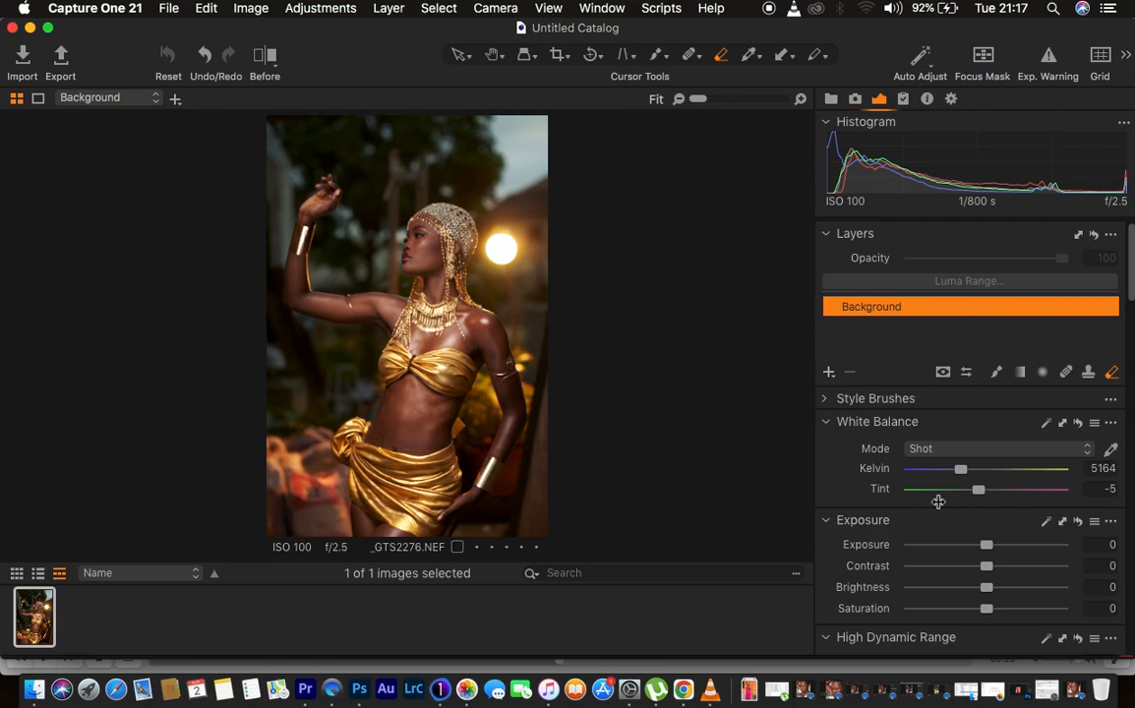
{"action": "scroll", "coordinate": [939, 508], "scroll_direction": "down", "scroll_amount": 3}
{"action": "scroll", "coordinate": [938, 507], "scroll_direction": "down", "scroll_amount": 3}
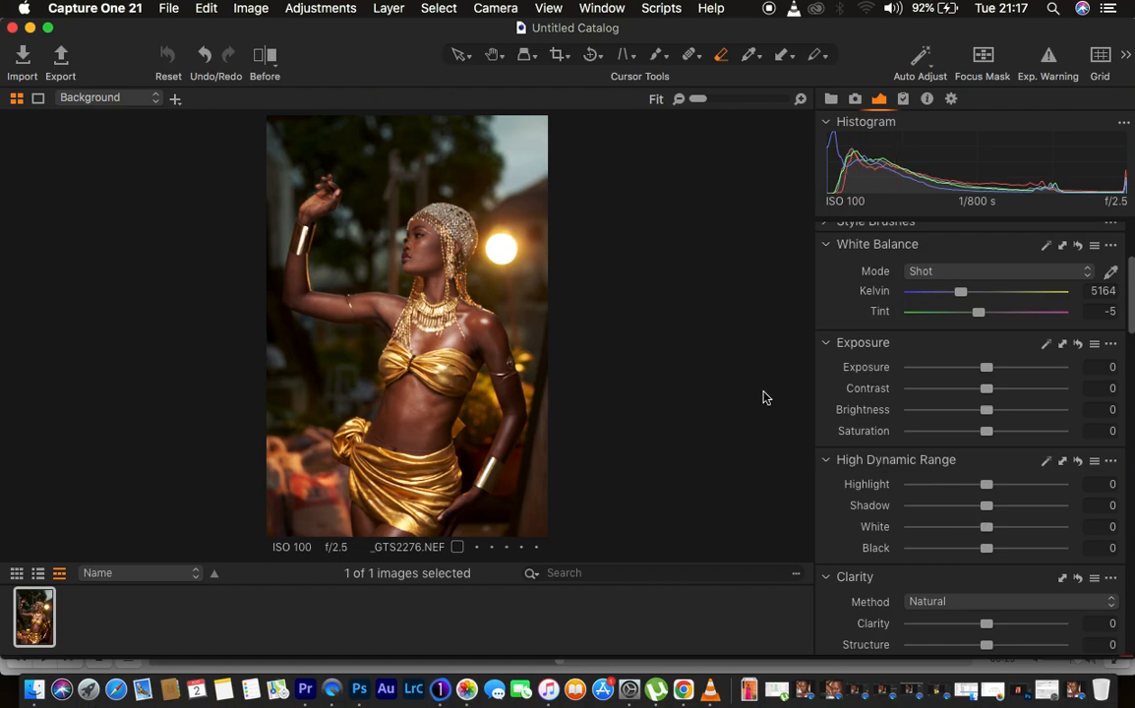
{"action": "left_click_drag", "start_coordinate": [986, 485], "coordinate": [833, 489]}
{"action": "left_click_drag", "start_coordinate": [980, 527], "coordinate": [924, 526]}
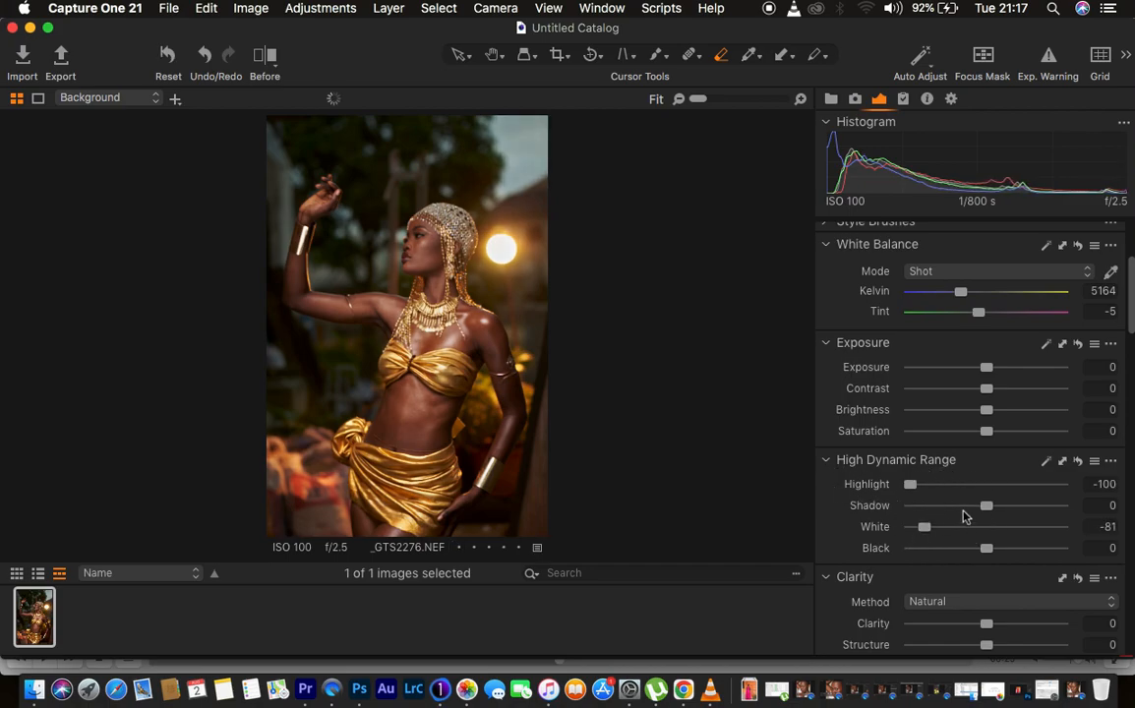
{"action": "left_click", "coordinate": [1008, 505]}
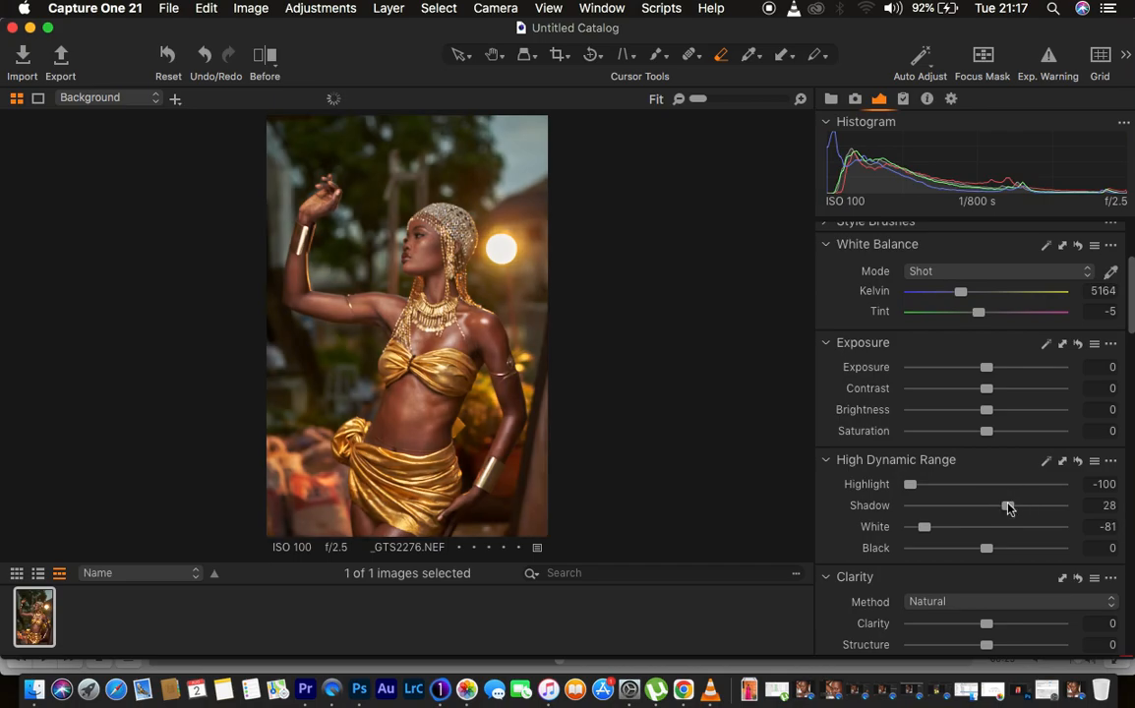
{"action": "left_click_drag", "start_coordinate": [1009, 505], "coordinate": [1004, 506]}
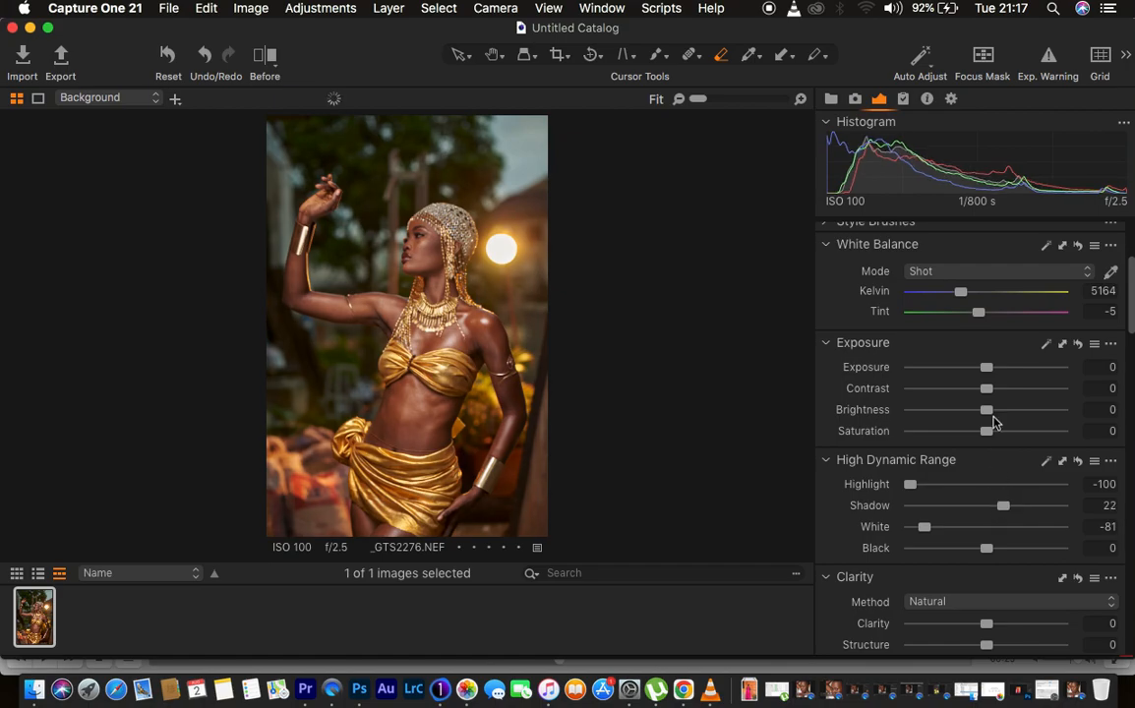
Set the Background's Contrast to 5 and move the RGB Levels black input point to 5.
{"action": "left_click_drag", "start_coordinate": [989, 390], "coordinate": [995, 395]}
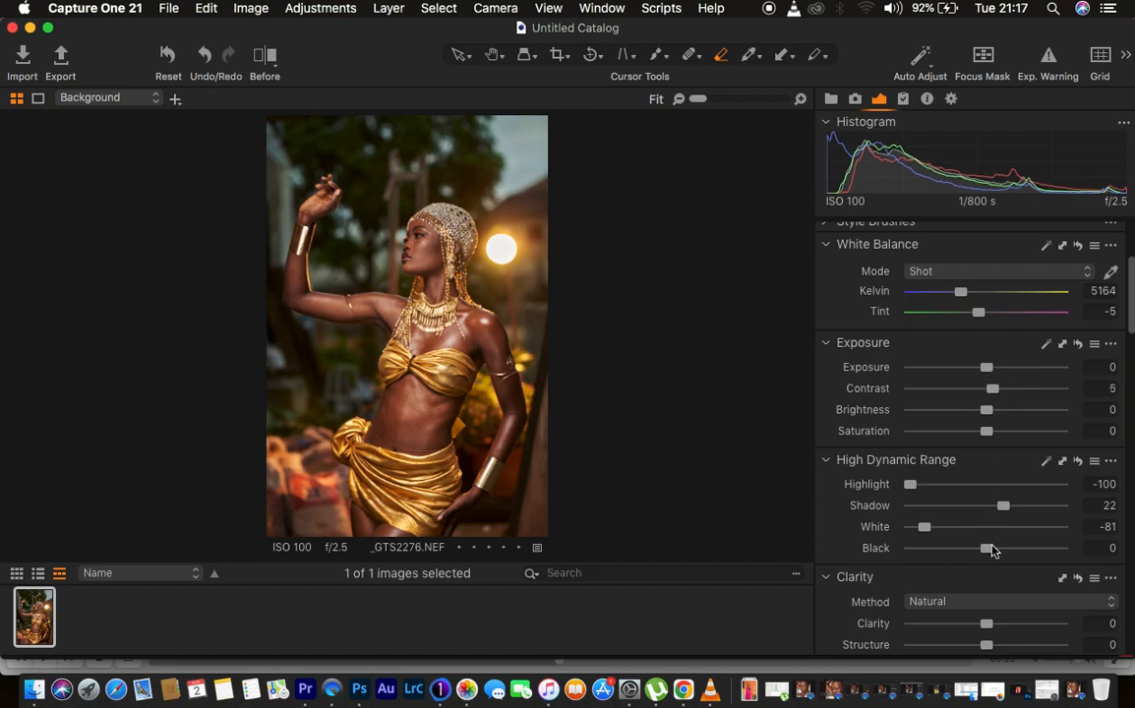
{"action": "scroll", "coordinate": [993, 551], "scroll_direction": "down", "scroll_amount": 10}
{"action": "scroll", "coordinate": [993, 549], "scroll_direction": "down", "scroll_amount": 4}
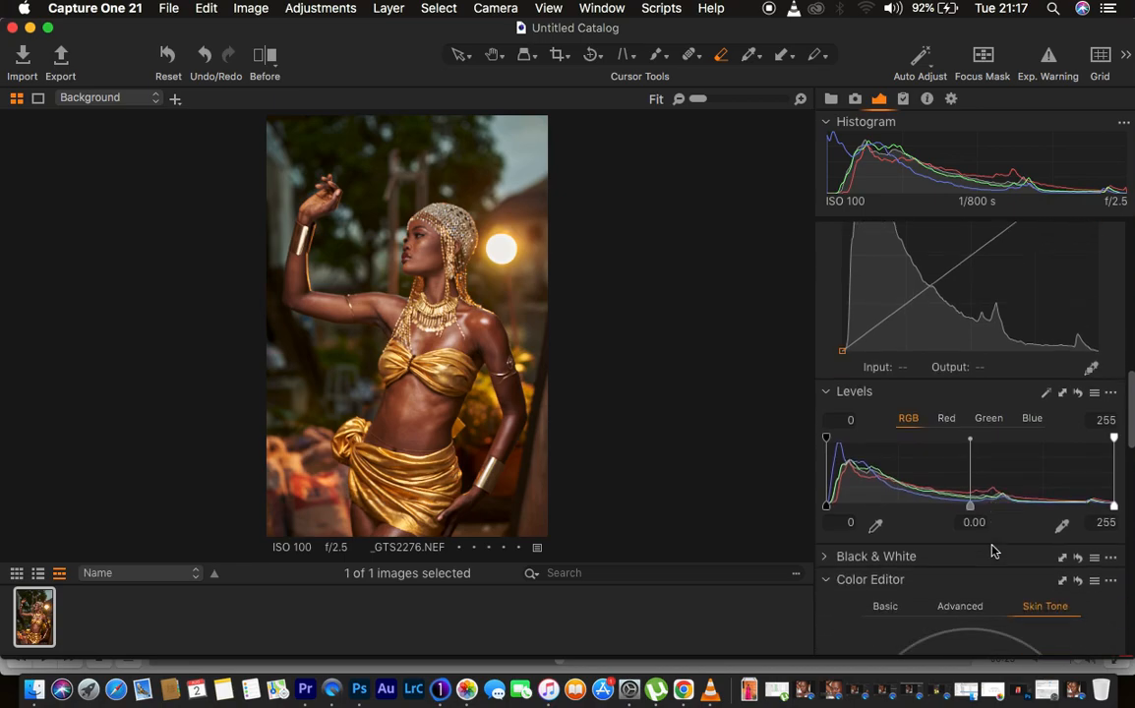
{"action": "left_click_drag", "start_coordinate": [828, 468], "coordinate": [834, 464]}
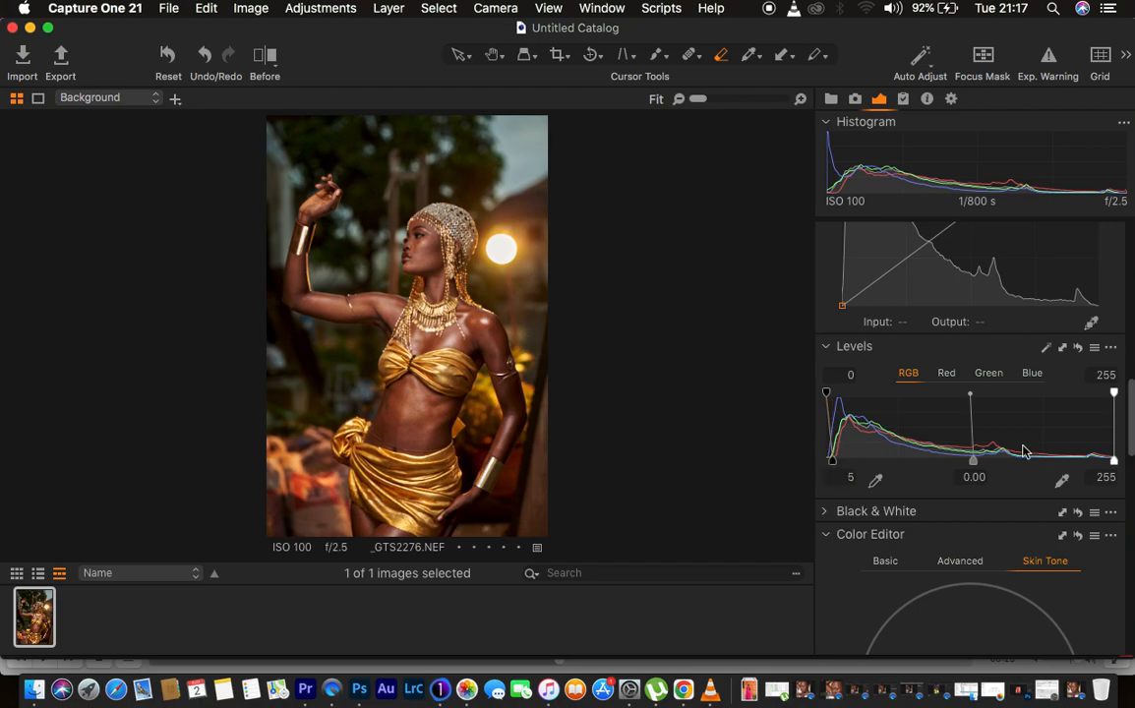
Refine the Background's High Dynamic Range by setting Shadow to 28 and White to -100.
{"action": "scroll", "coordinate": [1023, 450], "scroll_direction": "up", "scroll_amount": 10}
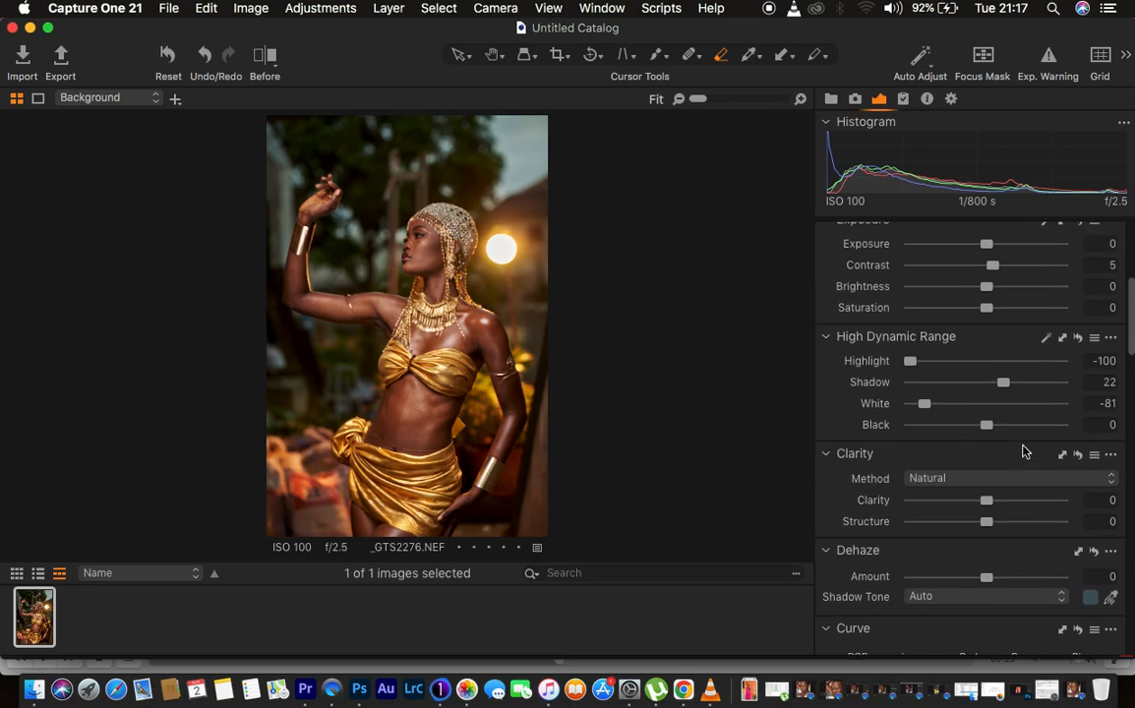
{"action": "scroll", "coordinate": [1023, 451], "scroll_direction": "up", "scroll_amount": 1}
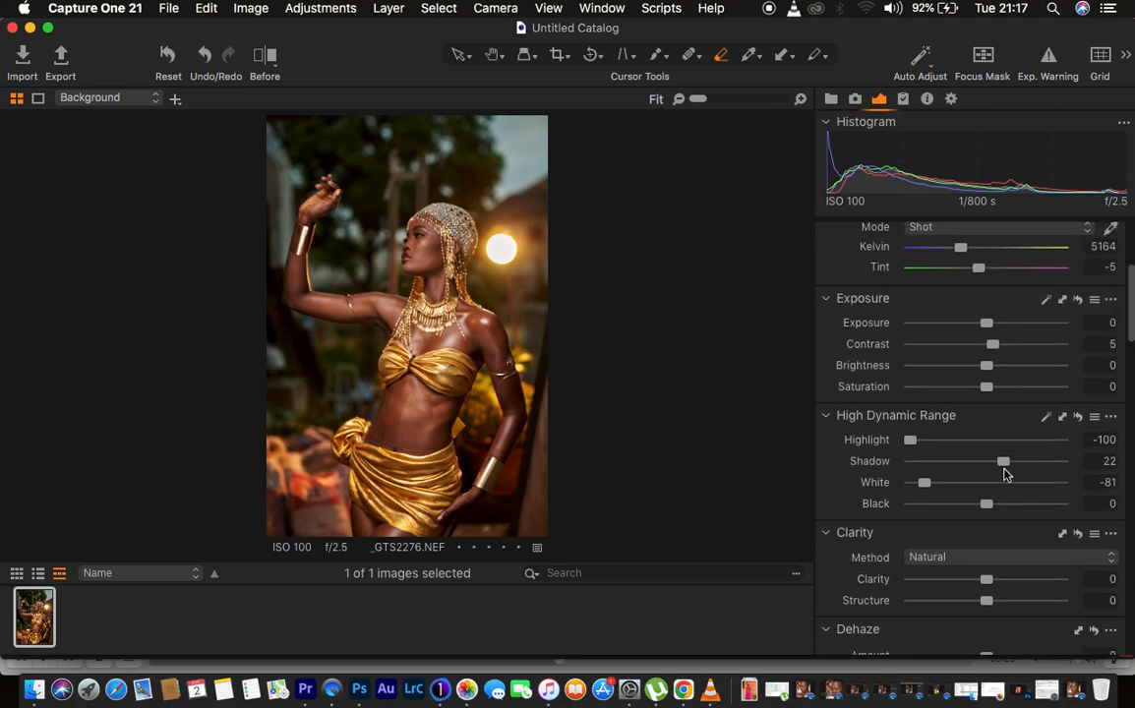
{"action": "left_click_drag", "start_coordinate": [1004, 462], "coordinate": [1007, 465]}
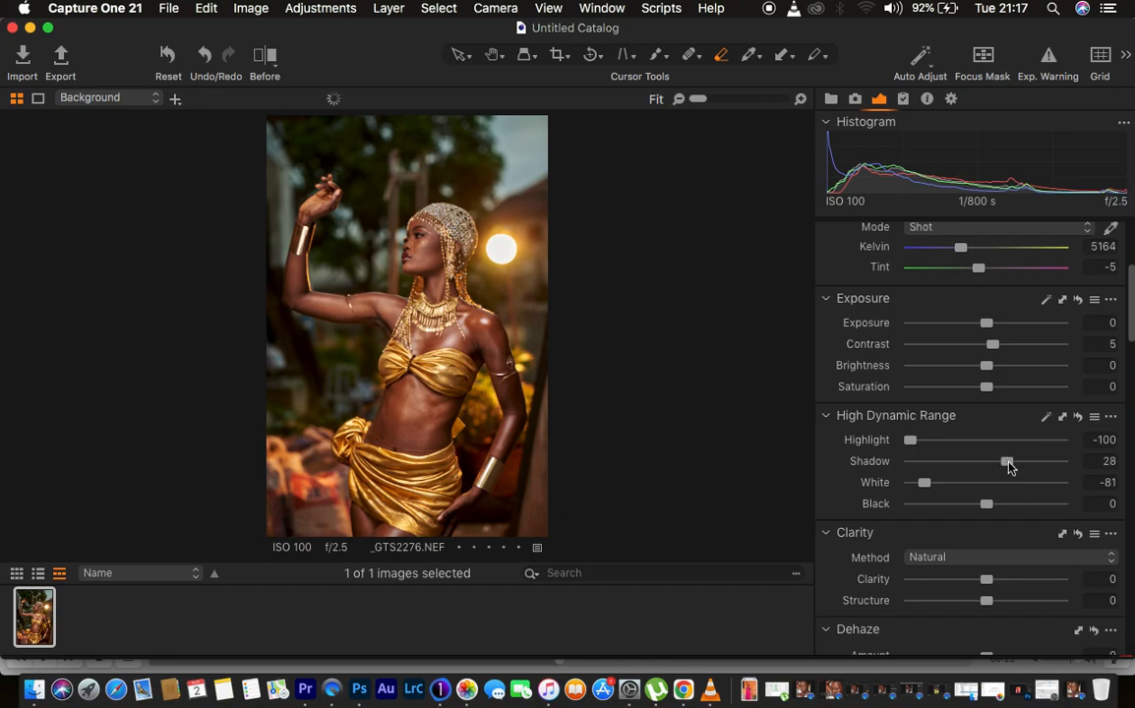
{"action": "left_click_drag", "start_coordinate": [924, 484], "coordinate": [900, 489]}
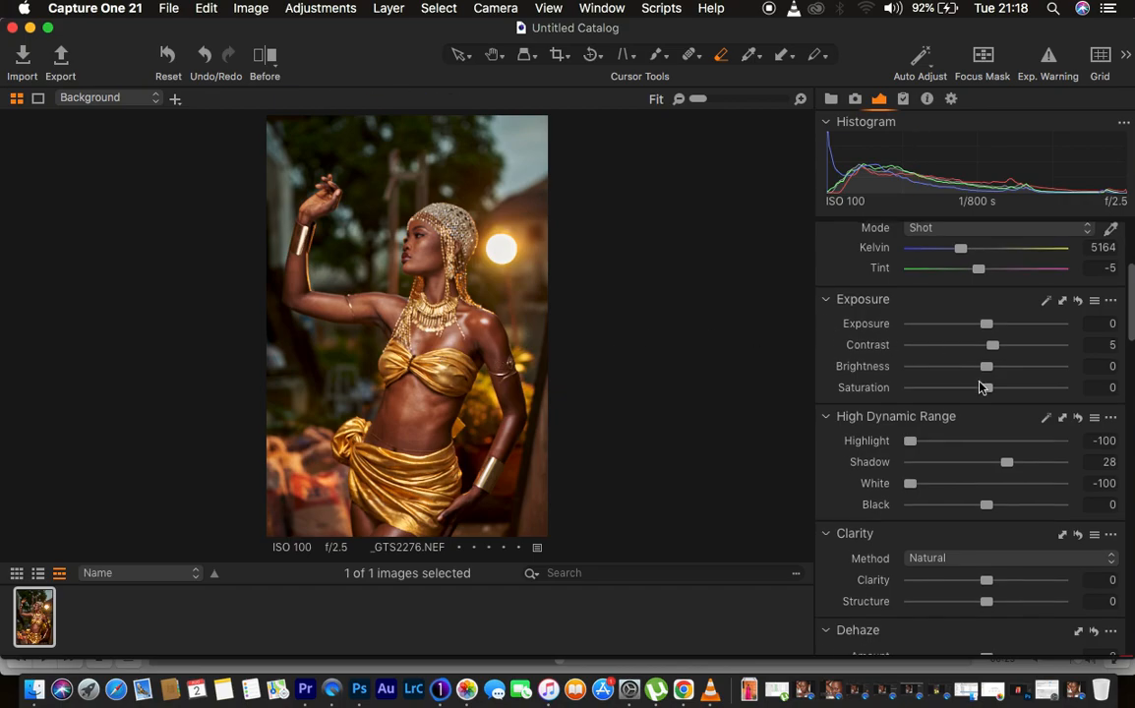
Add a new filled adjustment layer above the Background.
{"action": "scroll", "coordinate": [980, 384], "scroll_direction": "down", "scroll_amount": 2}
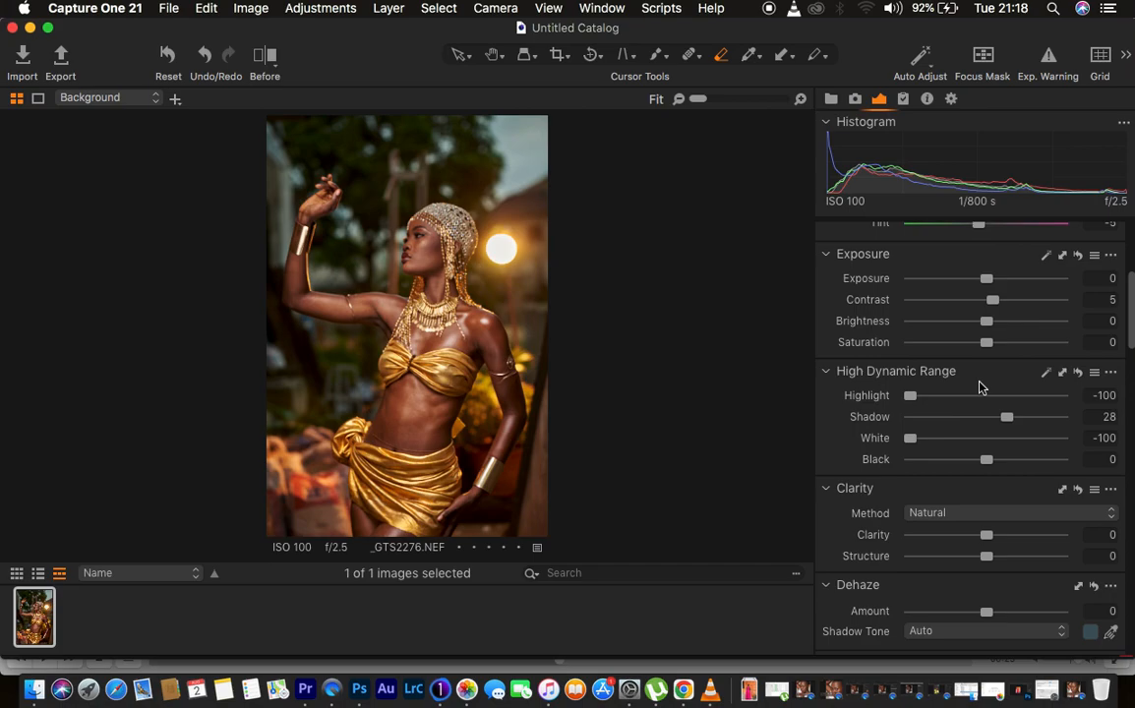
{"action": "scroll", "coordinate": [981, 386], "scroll_direction": "up", "scroll_amount": 5}
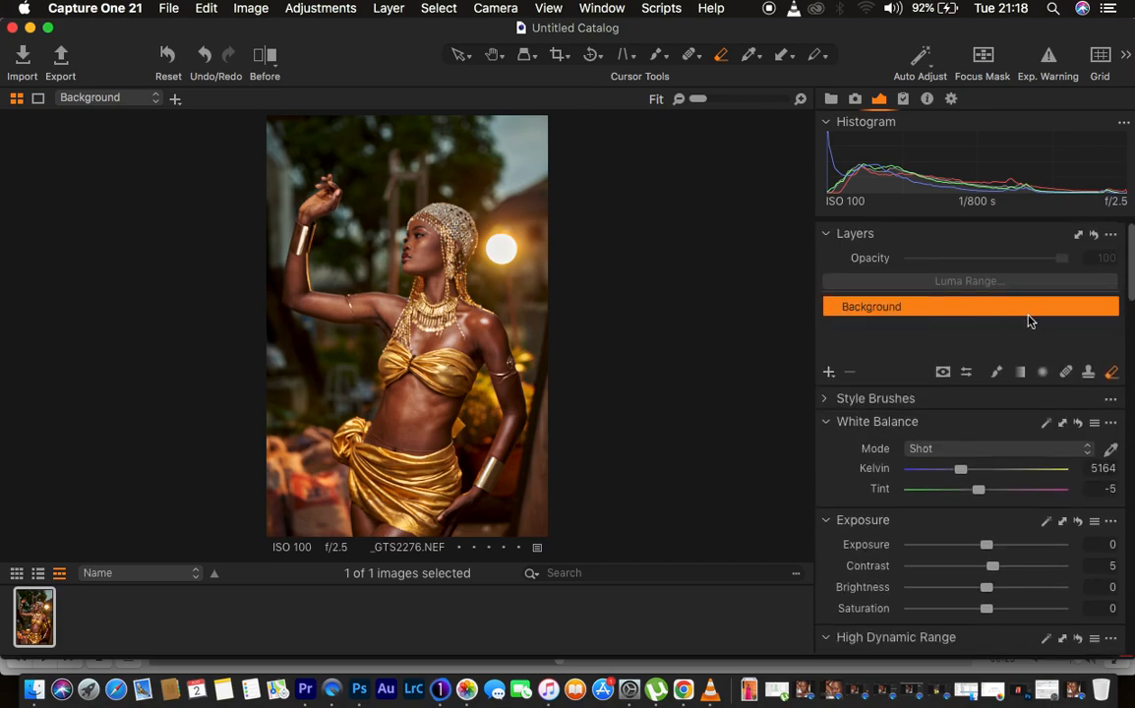
{"action": "left_click", "coordinate": [829, 374]}
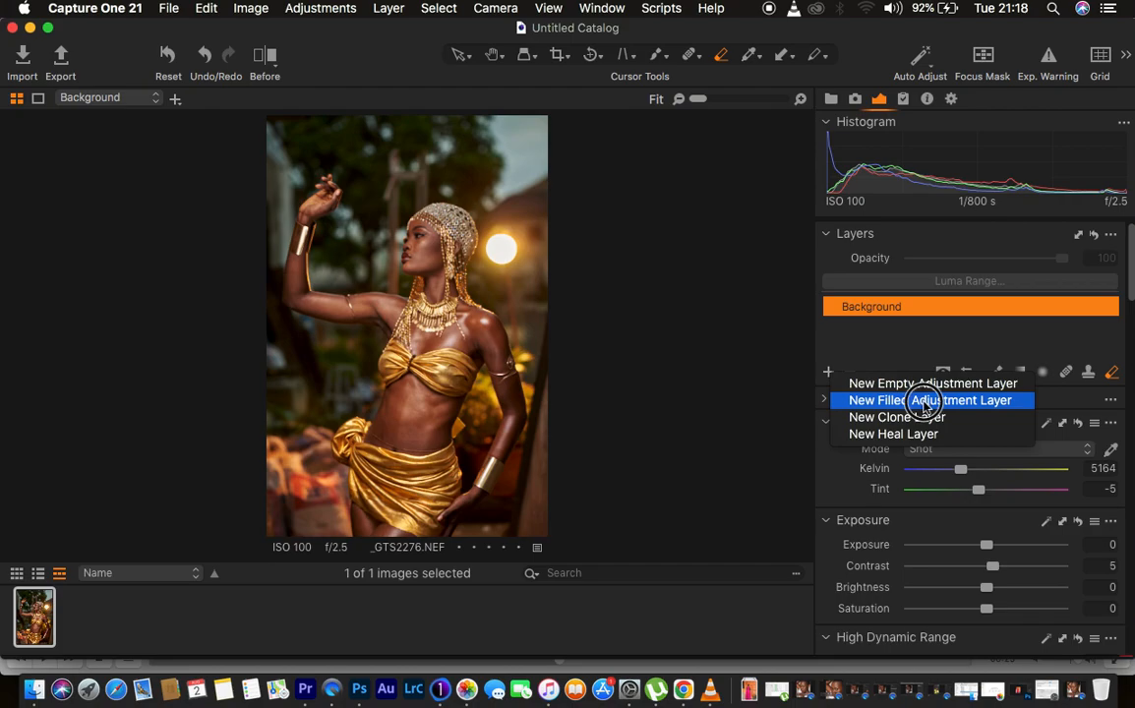
{"action": "left_click", "coordinate": [924, 402]}
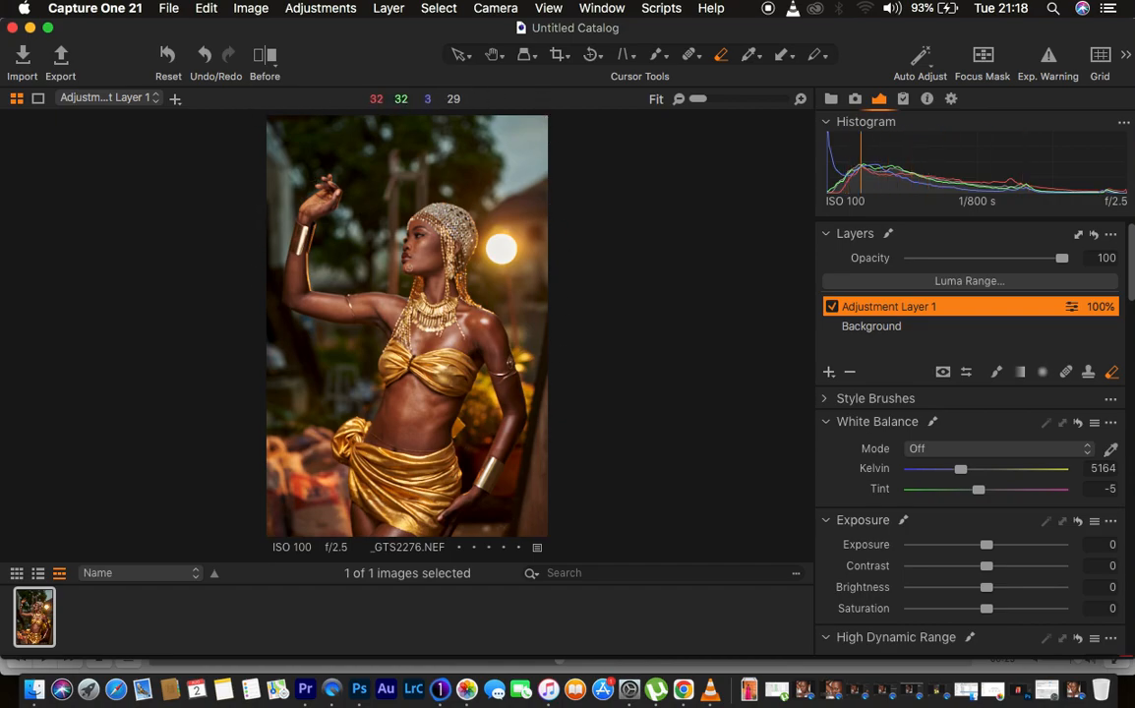
Examine the Color Editor's Basic and Skin Tone modes for the new adjustment layer.
{"action": "scroll", "coordinate": [1000, 492], "scroll_direction": "down", "scroll_amount": 10}
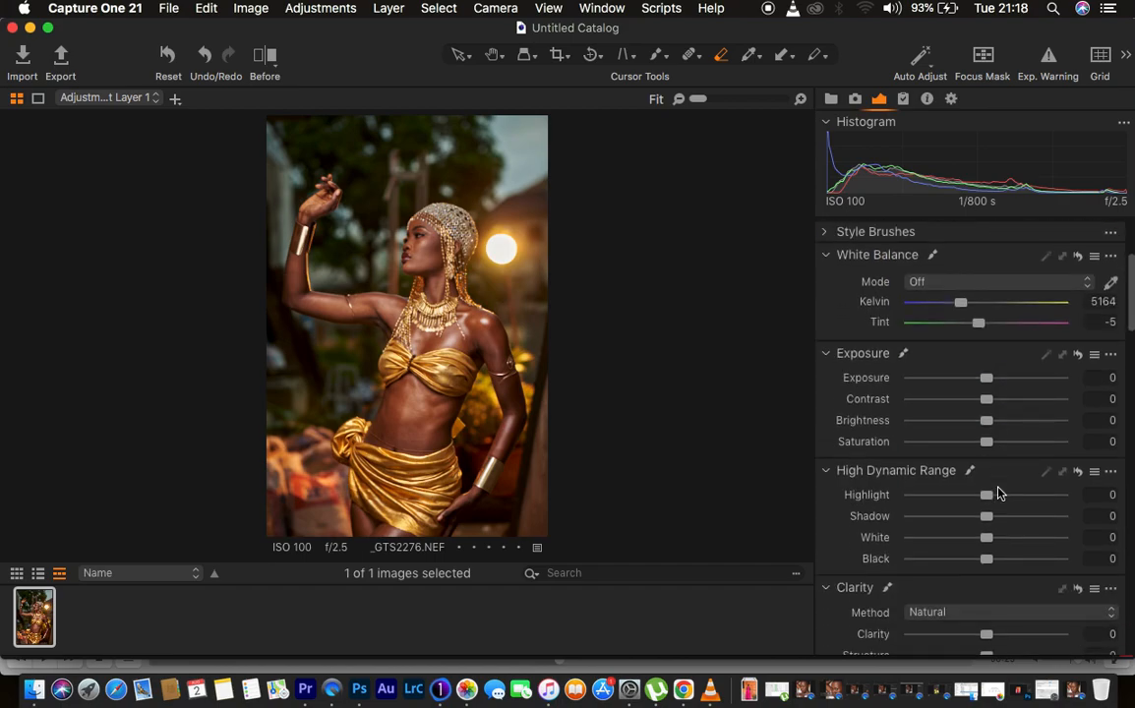
{"action": "scroll", "coordinate": [1000, 492], "scroll_direction": "down", "scroll_amount": 12}
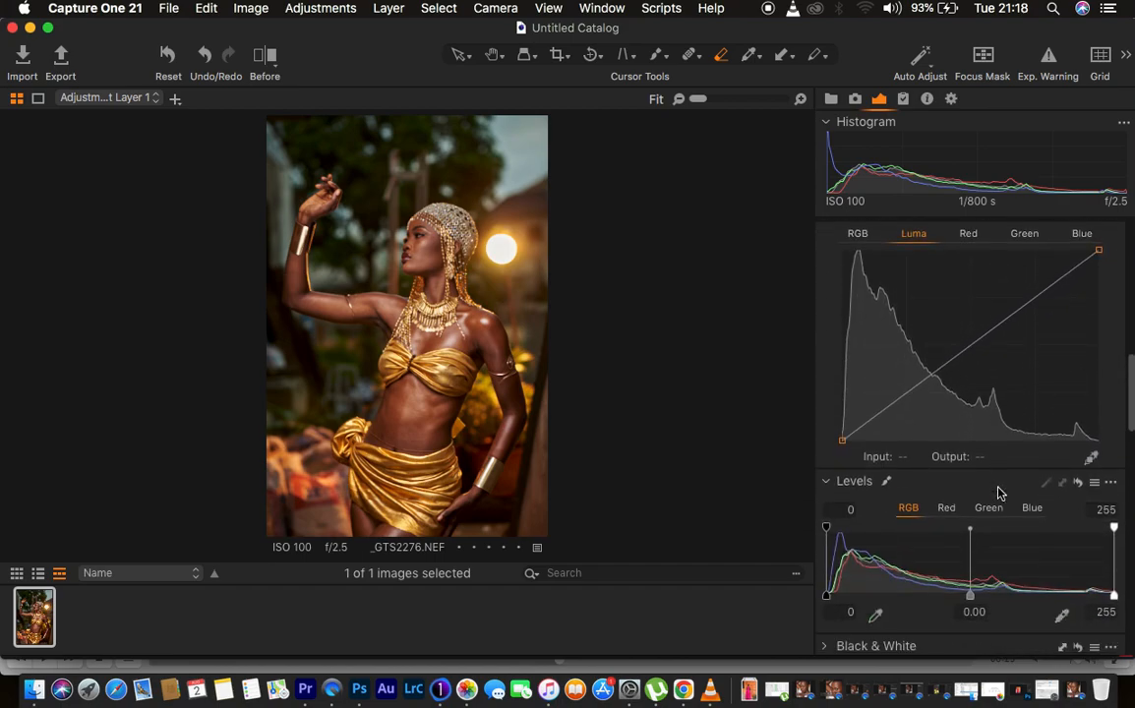
{"action": "scroll", "coordinate": [999, 493], "scroll_direction": "down", "scroll_amount": 1}
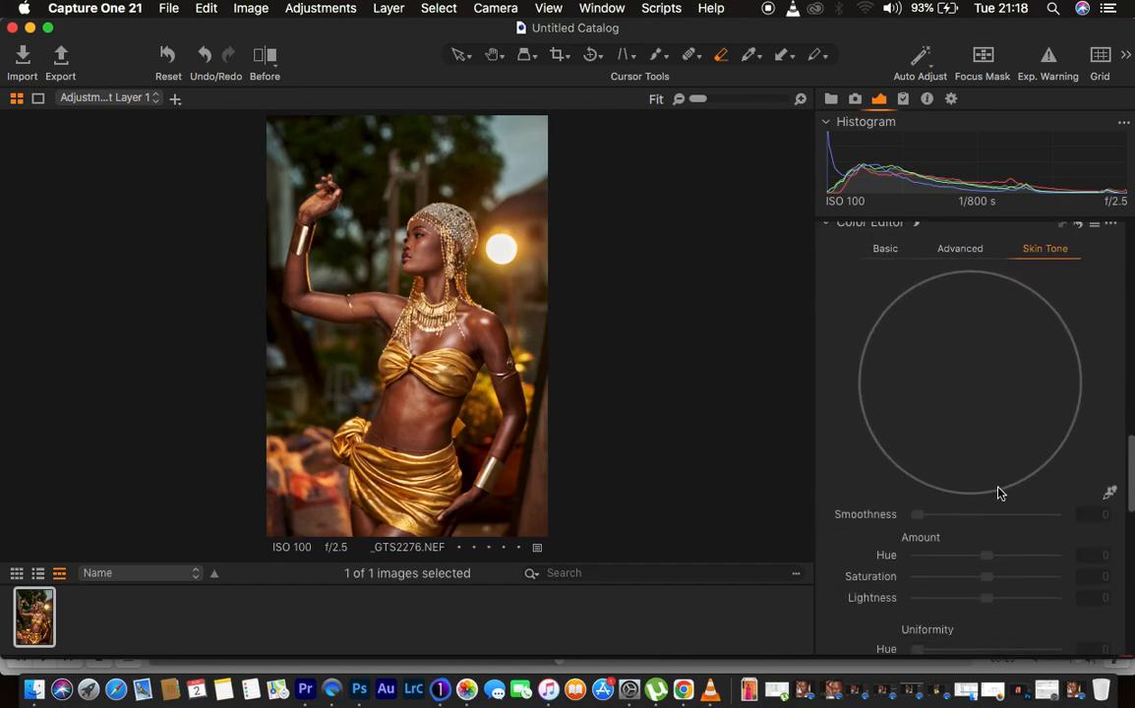
{"action": "scroll", "coordinate": [1013, 299], "scroll_direction": "up", "scroll_amount": 2}
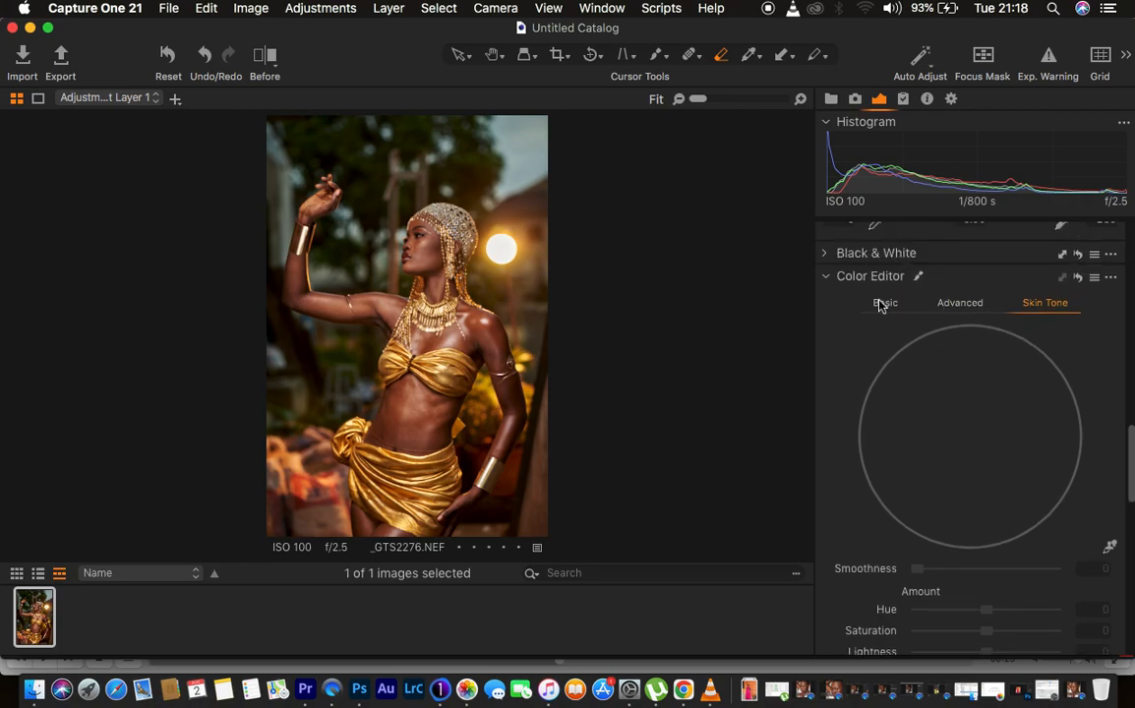
{"action": "left_click", "coordinate": [884, 303]}
{"action": "left_click", "coordinate": [1056, 304]}
{"action": "scroll", "coordinate": [842, 346], "scroll_direction": "up", "scroll_amount": 4}
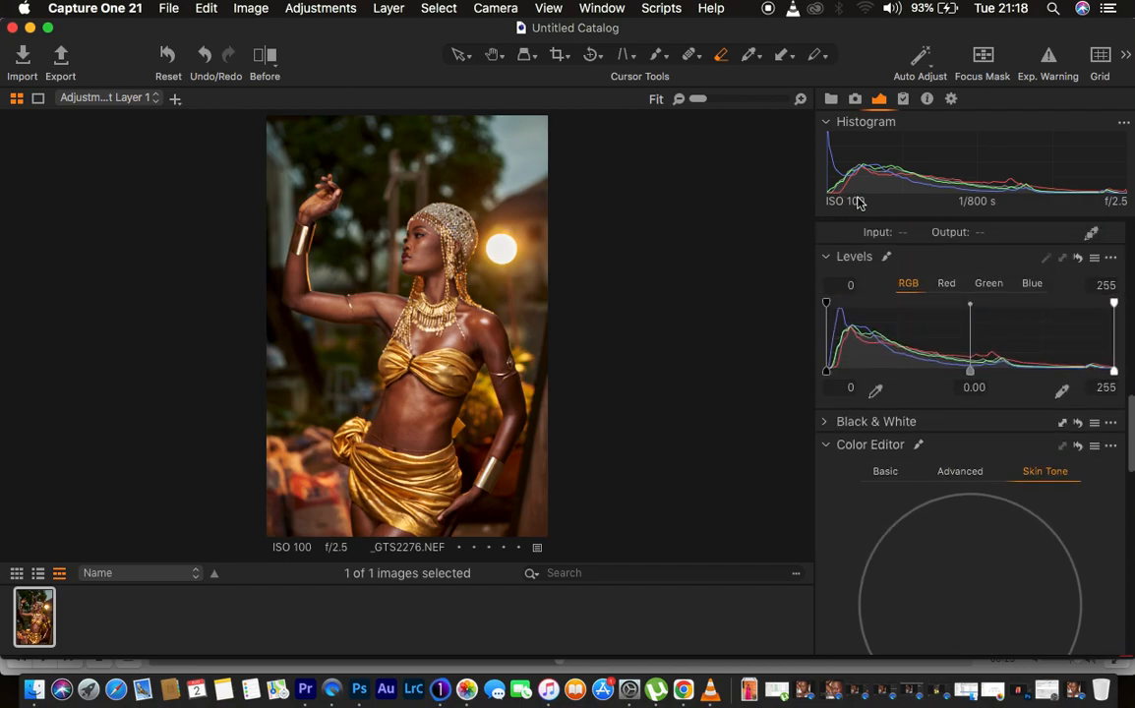
{"action": "scroll", "coordinate": [821, 287], "scroll_direction": "up", "scroll_amount": 3}
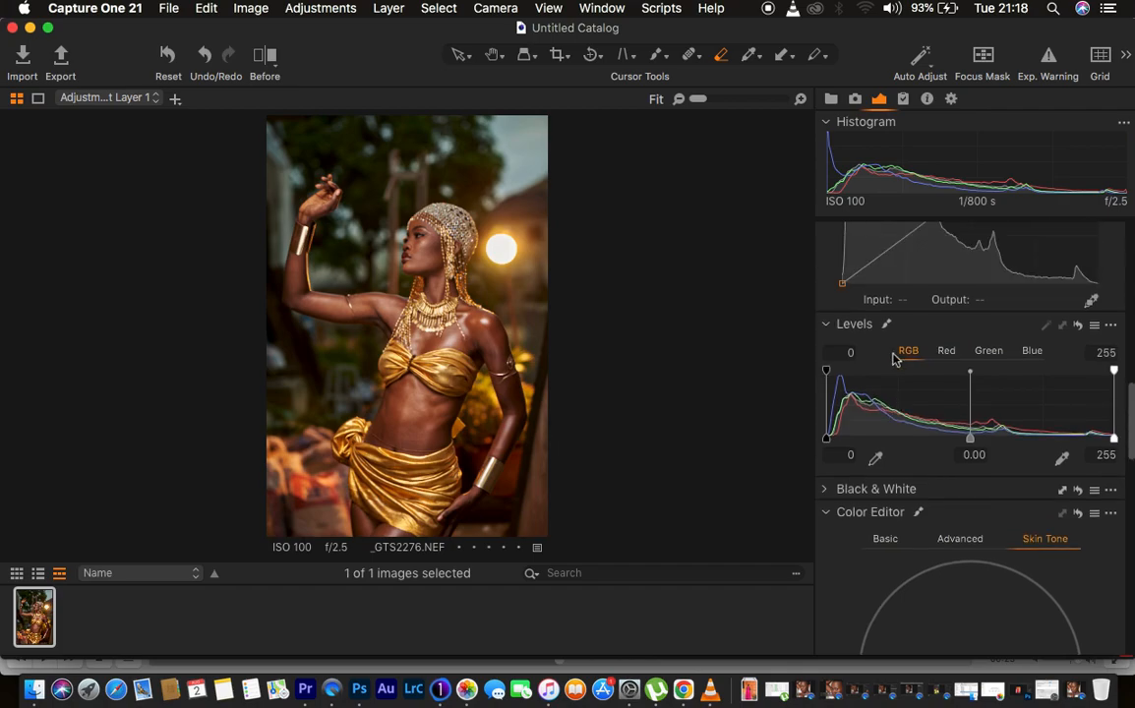
{"action": "right_click", "coordinate": [835, 276]}
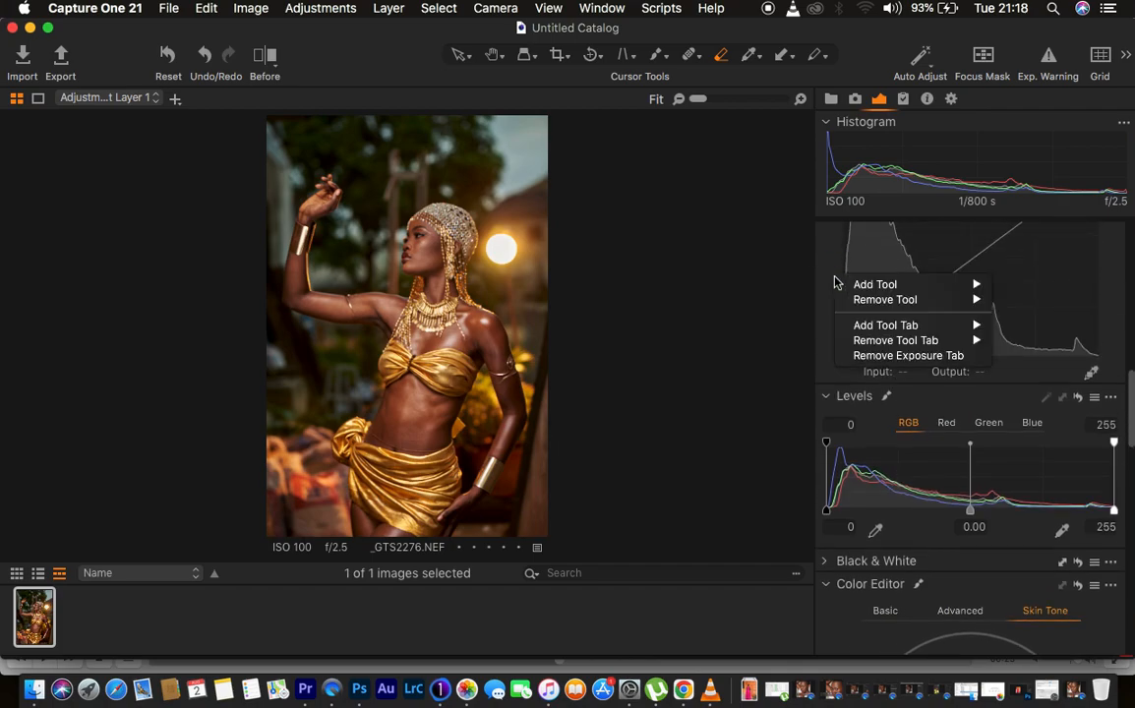
{"action": "mouse_move", "coordinate": [879, 285]}
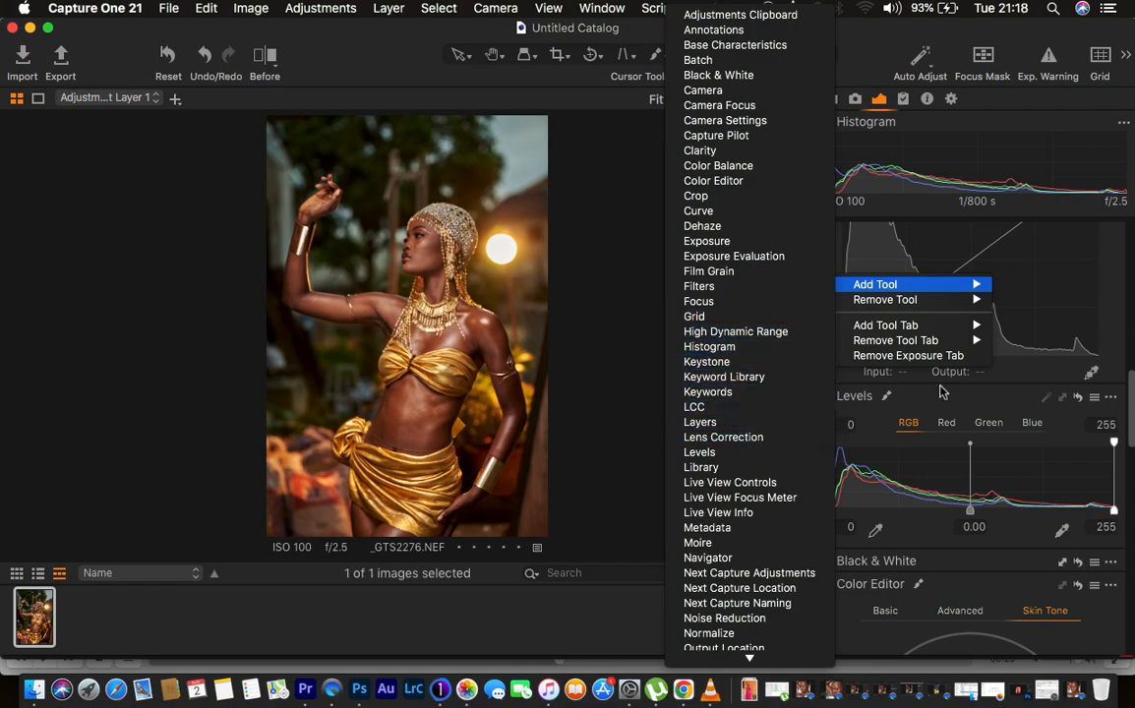
{"action": "left_click", "coordinate": [1132, 431]}
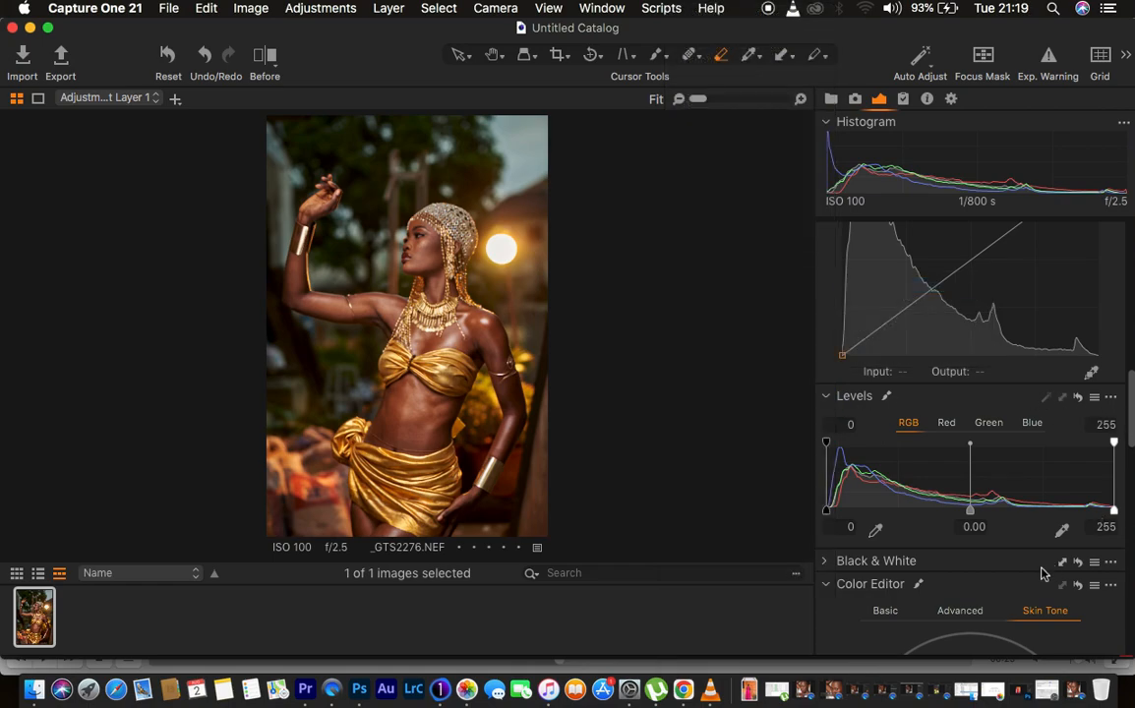
Sample the skin colour on the model's raised upper arm for the Color Editor's Skin Tone mode.
{"action": "scroll", "coordinate": [1043, 573], "scroll_direction": "down", "scroll_amount": 6}
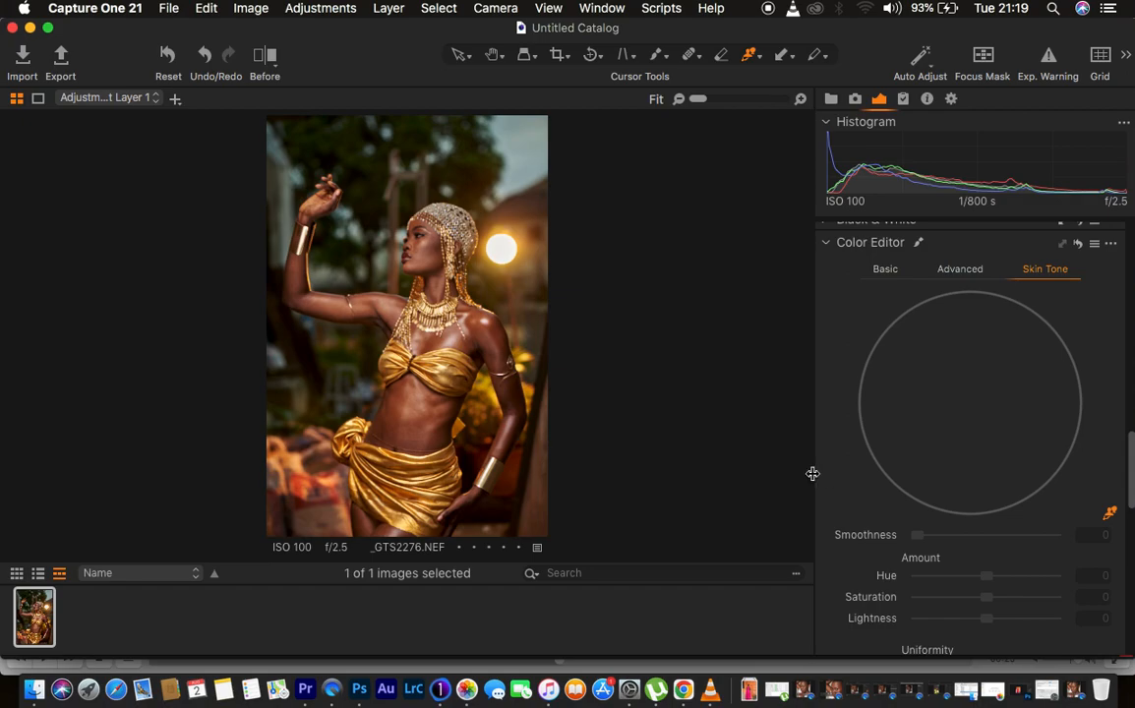
{"action": "key", "text": "super+plus"}
{"action": "key", "text": "super+plus"}
{"action": "key", "text": "super+plus"}
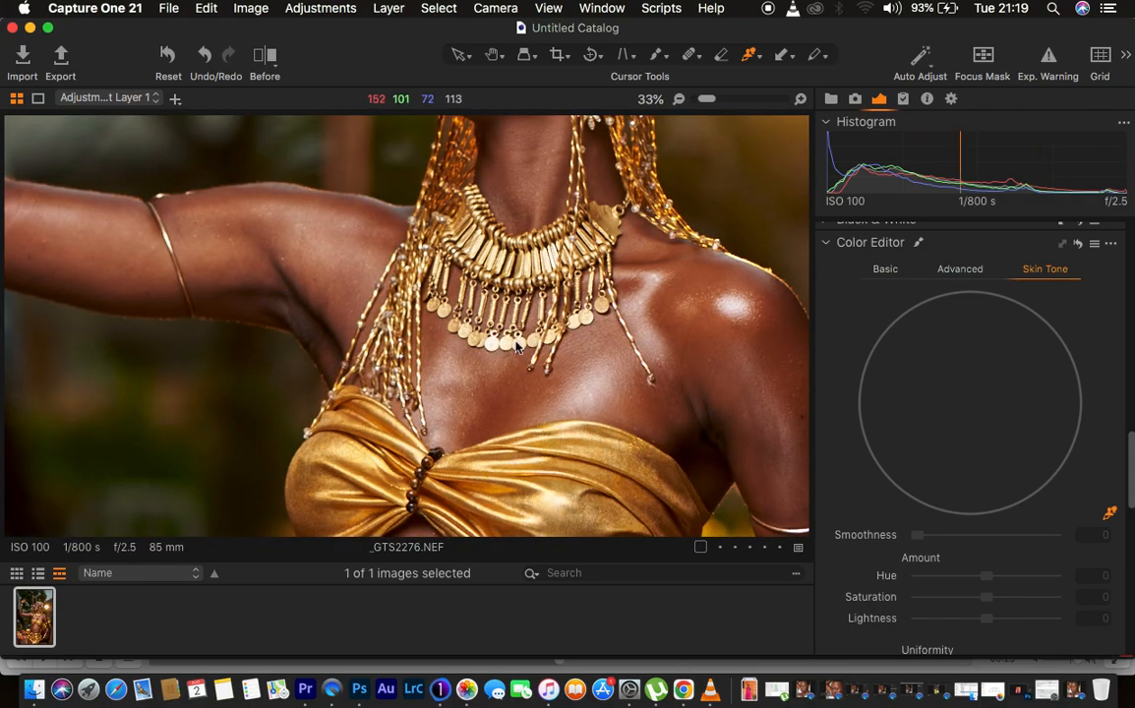
{"action": "left_click_drag", "start_coordinate": [597, 197], "coordinate": [621, 430]}
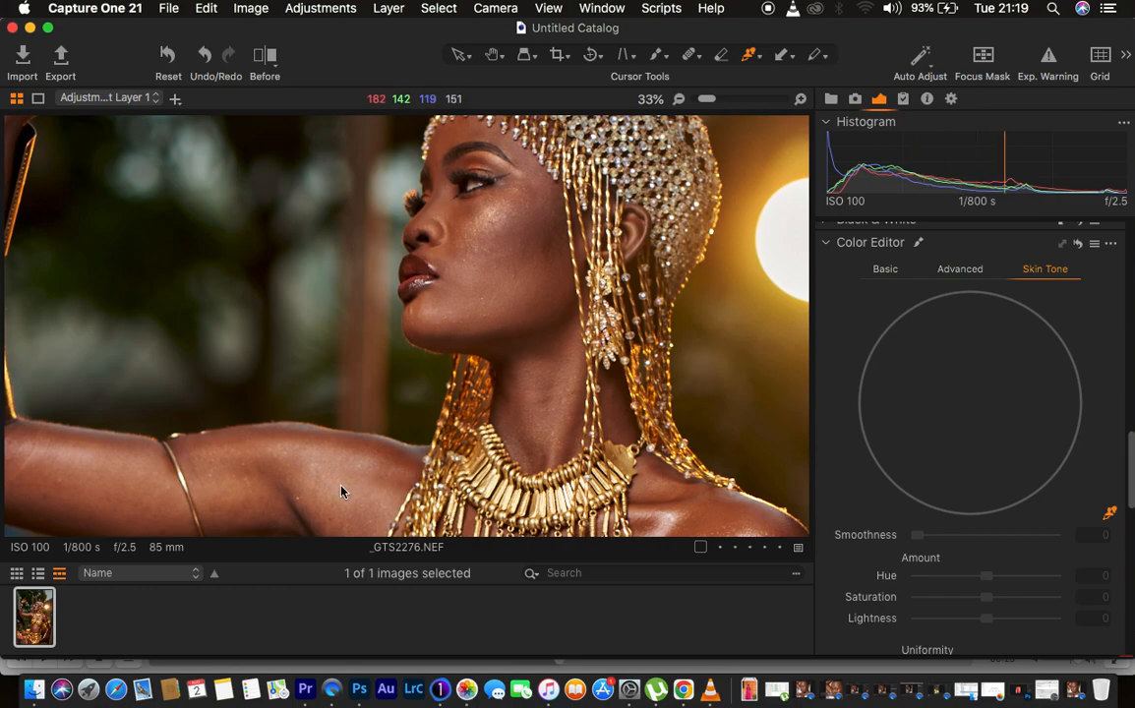
{"action": "left_click", "coordinate": [259, 494]}
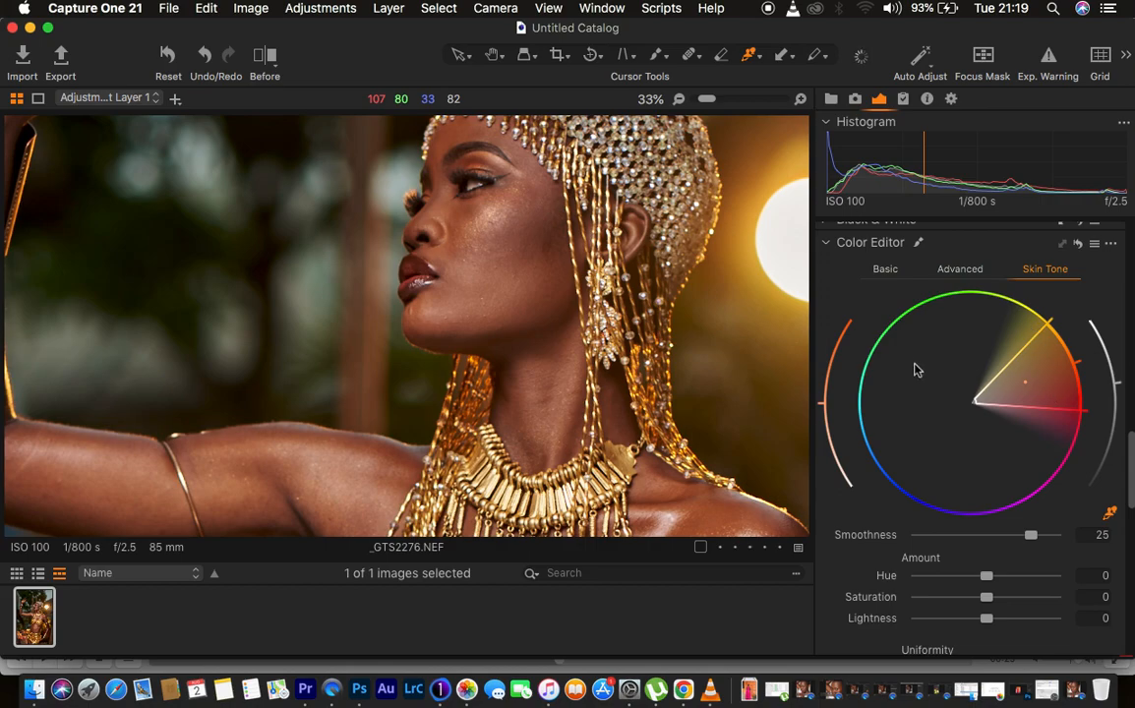
{"action": "key", "text": "super+0"}
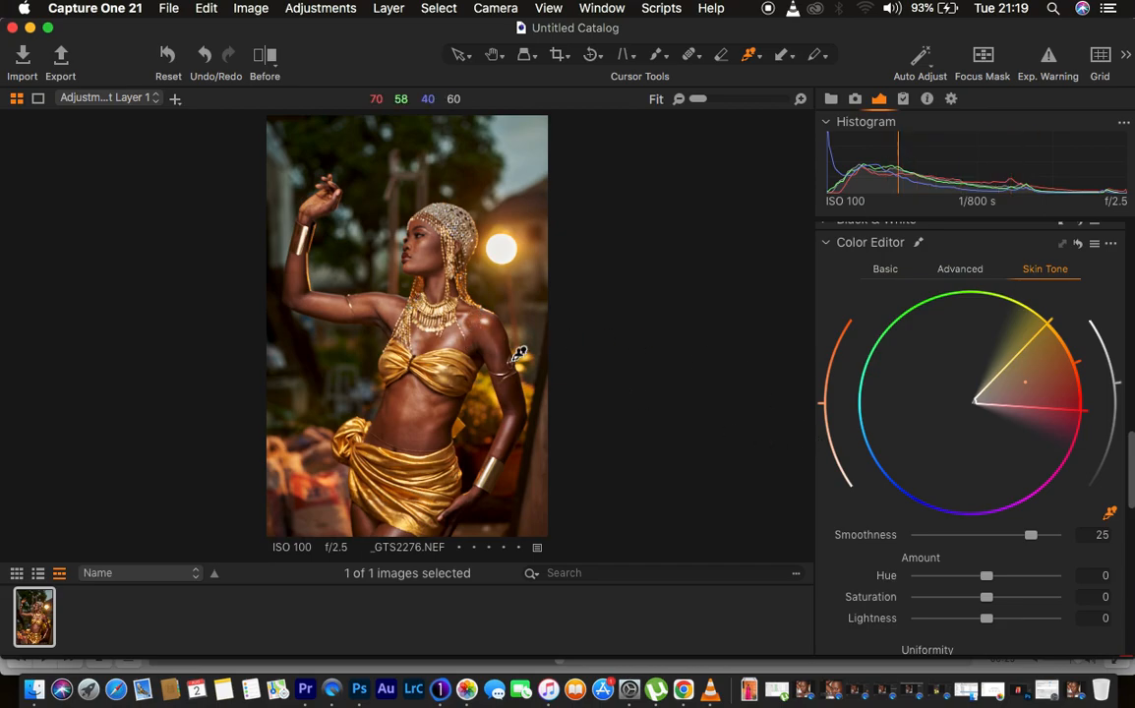
Preview the selected colour range, narrow the skin tone range by moving its yellow edge to orange, and turn the preview off.
{"action": "scroll", "coordinate": [951, 474], "scroll_direction": "down", "scroll_amount": 5}
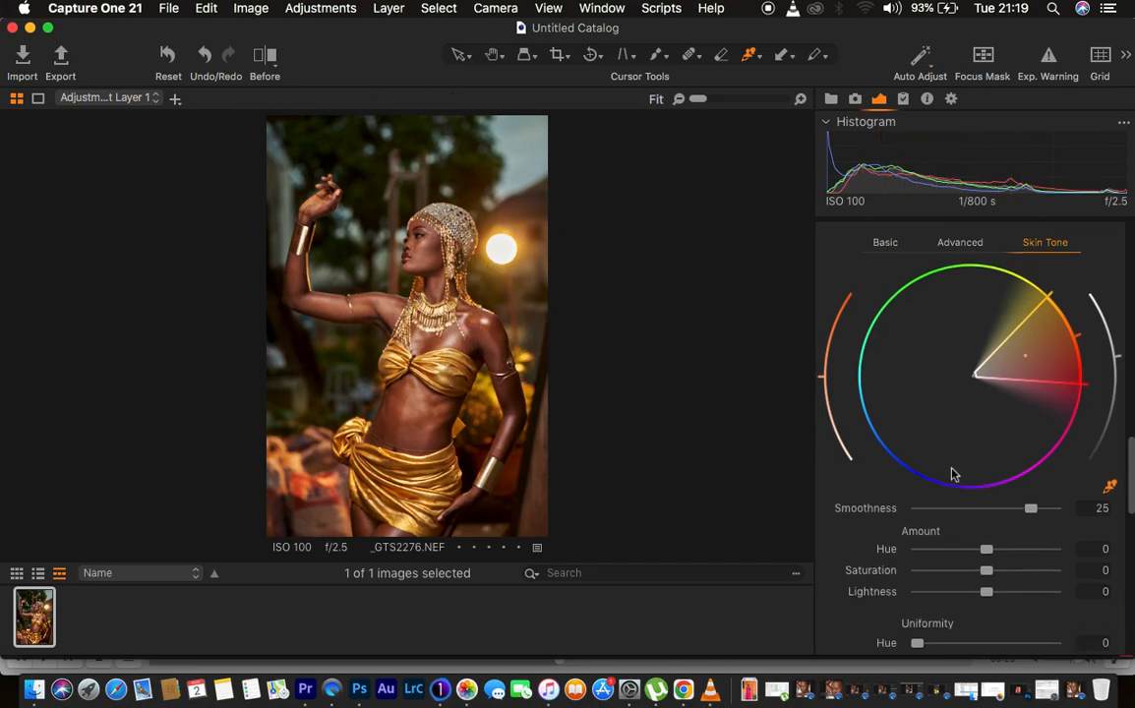
{"action": "left_click", "coordinate": [826, 465]}
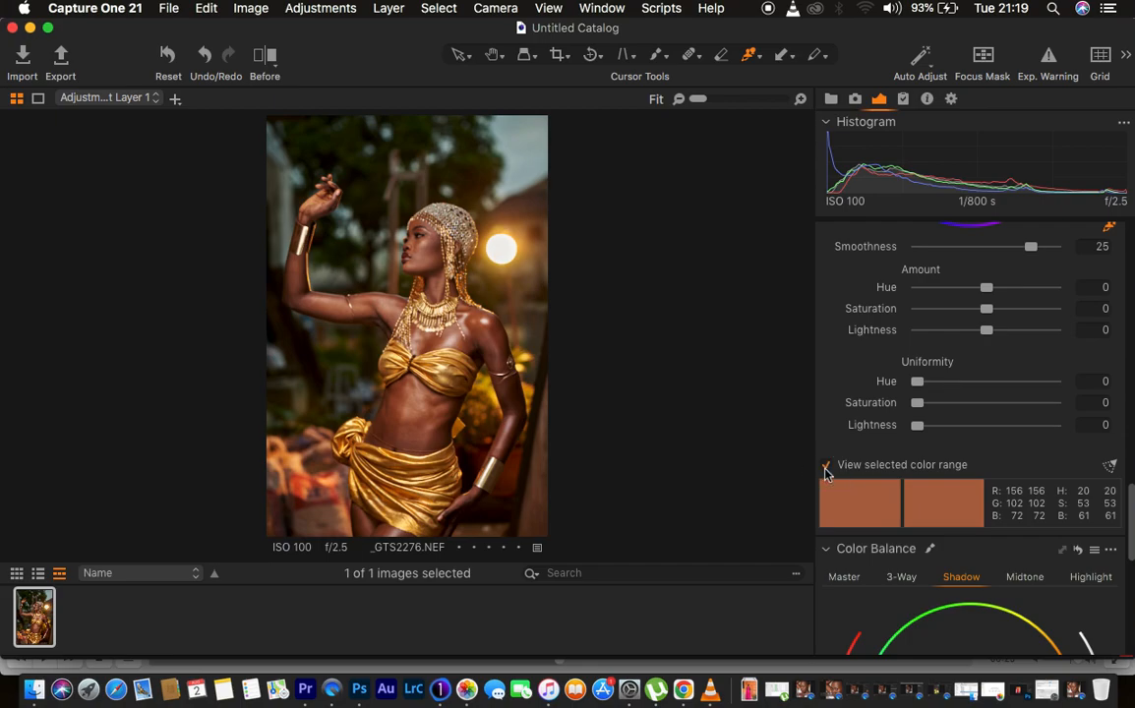
{"action": "scroll", "coordinate": [1009, 426], "scroll_direction": "up", "scroll_amount": 5}
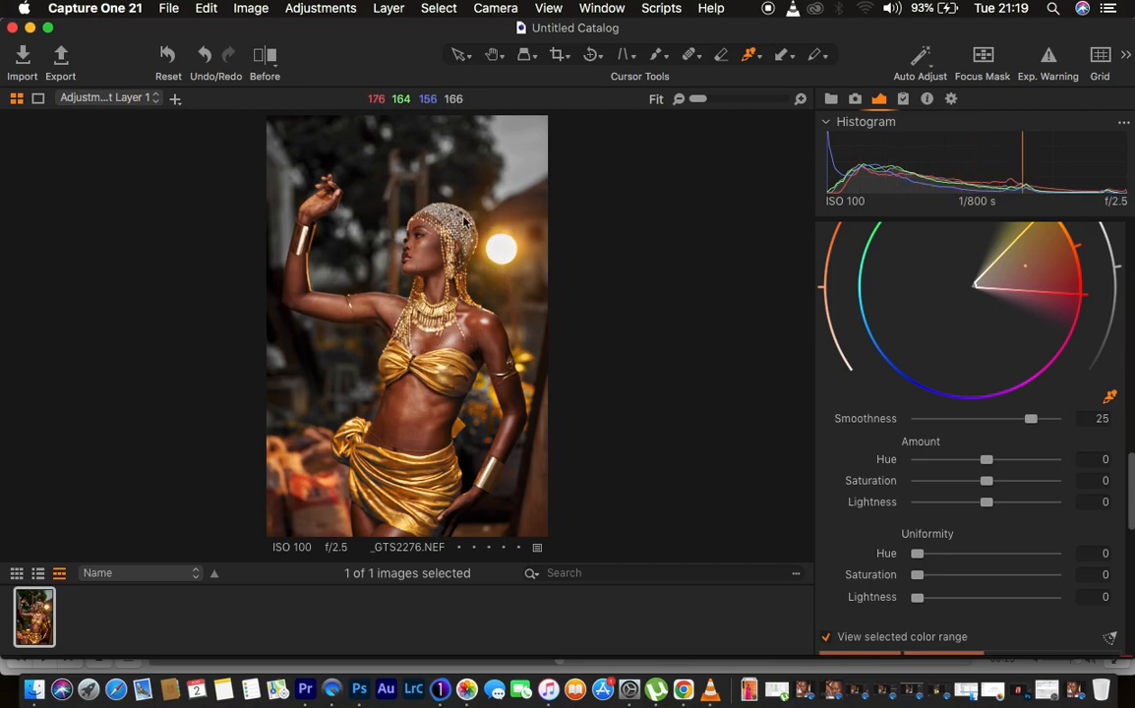
{"action": "scroll", "coordinate": [982, 356], "scroll_direction": "up", "scroll_amount": 1}
{"action": "scroll", "coordinate": [982, 355], "scroll_direction": "up", "scroll_amount": 5}
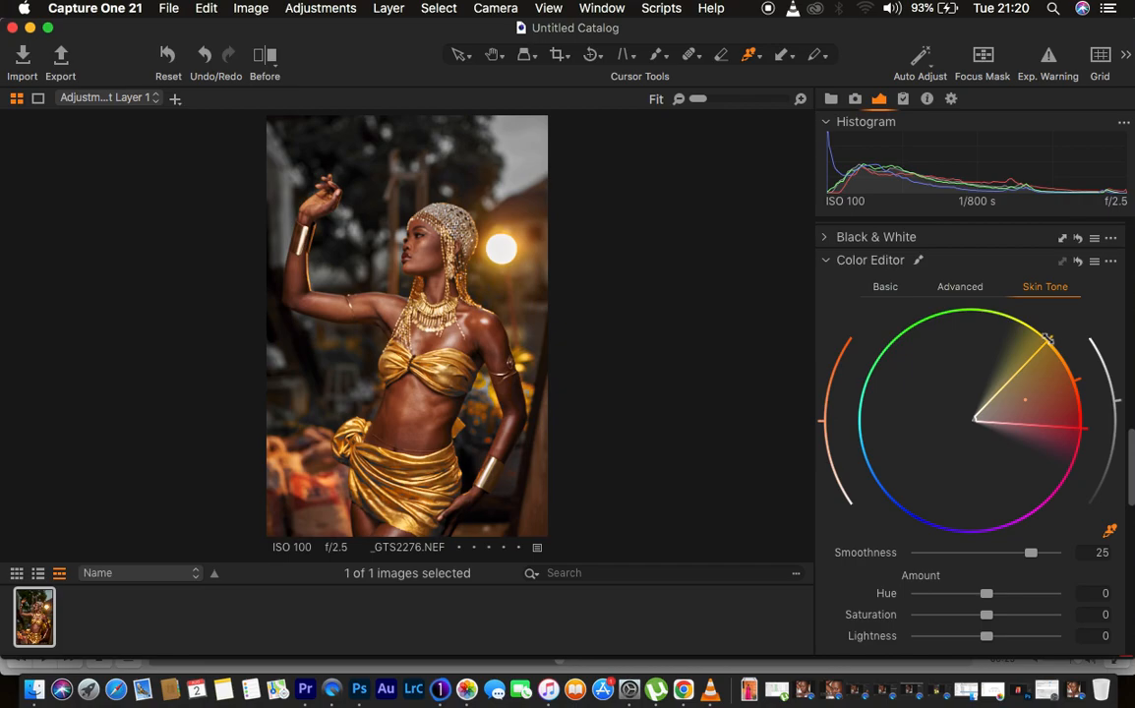
{"action": "left_click_drag", "start_coordinate": [1048, 339], "coordinate": [1080, 381]}
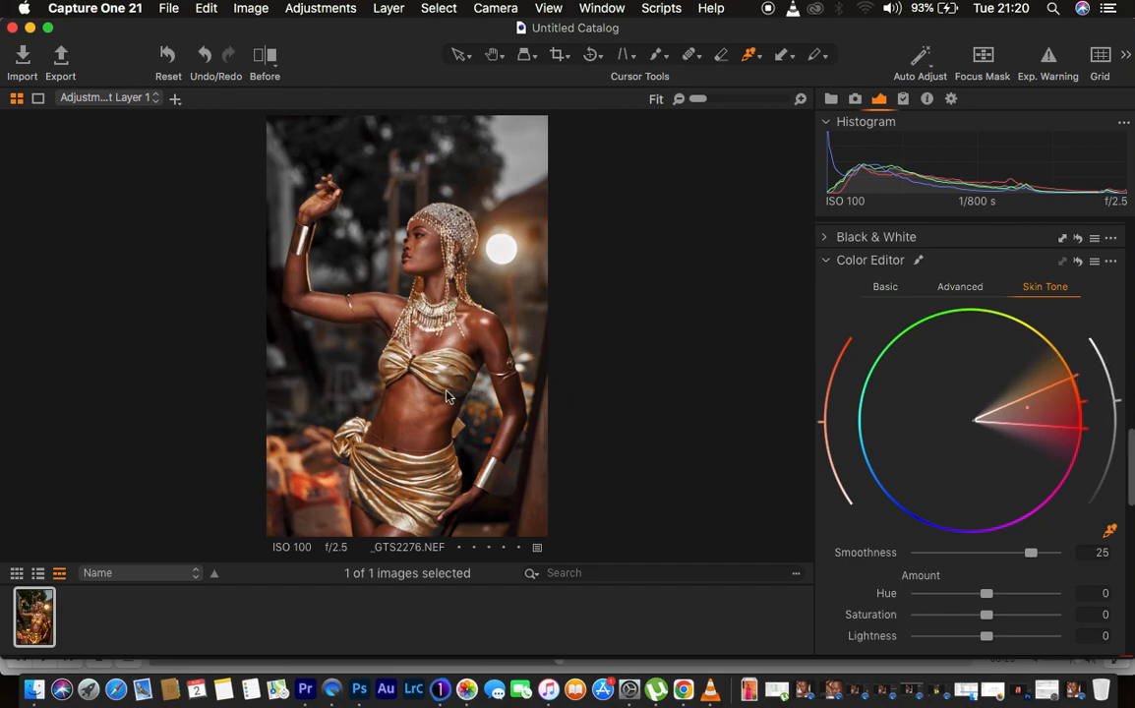
{"action": "scroll", "coordinate": [964, 482], "scroll_direction": "down", "scroll_amount": 3}
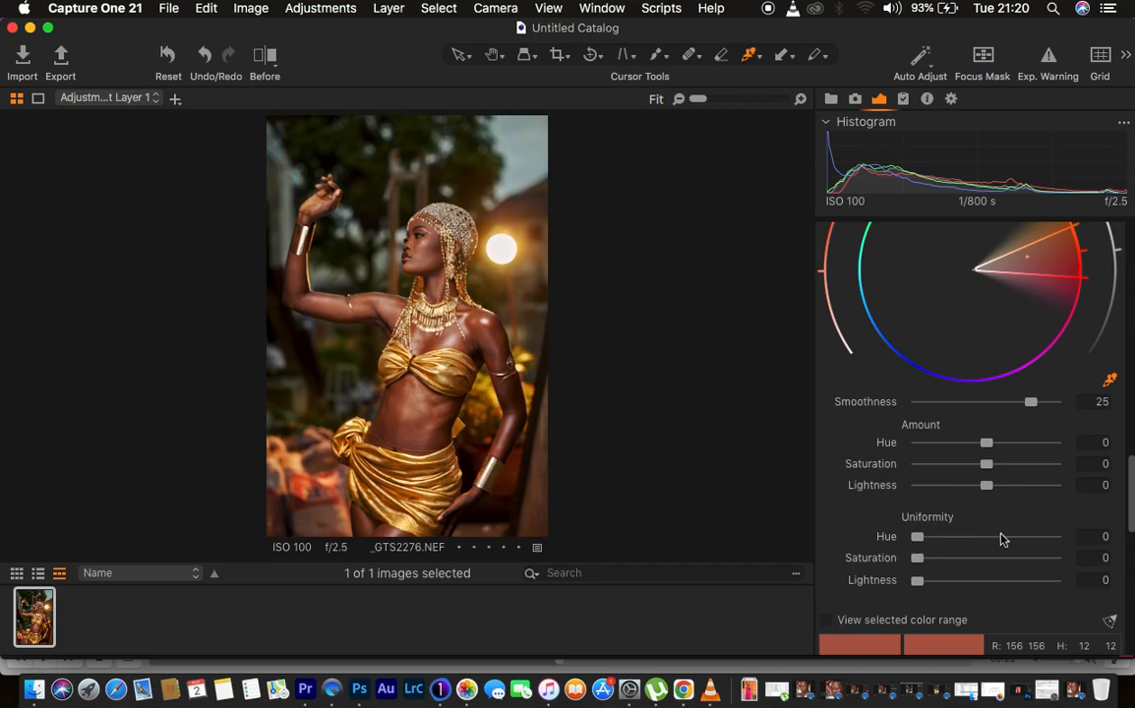
Set the skin tone Uniformity to Hue 74.3 and Saturation 64.9.
{"action": "left_click_drag", "start_coordinate": [921, 543], "coordinate": [1018, 543]}
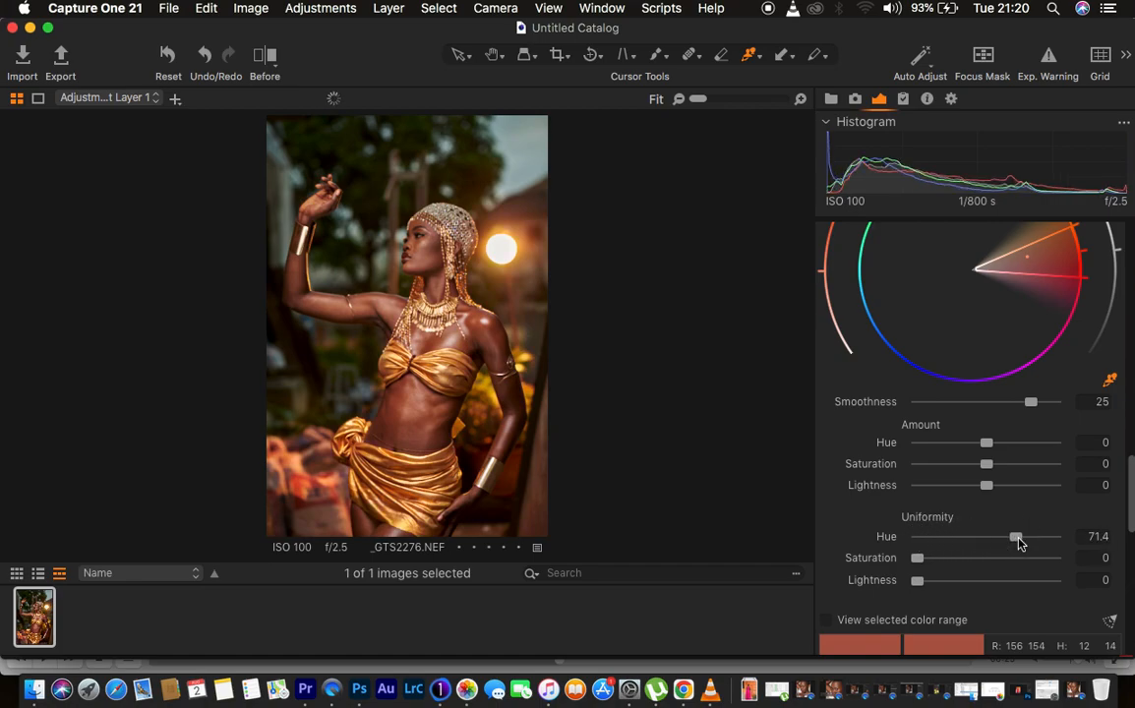
{"action": "left_click_drag", "start_coordinate": [1019, 543], "coordinate": [1026, 540]}
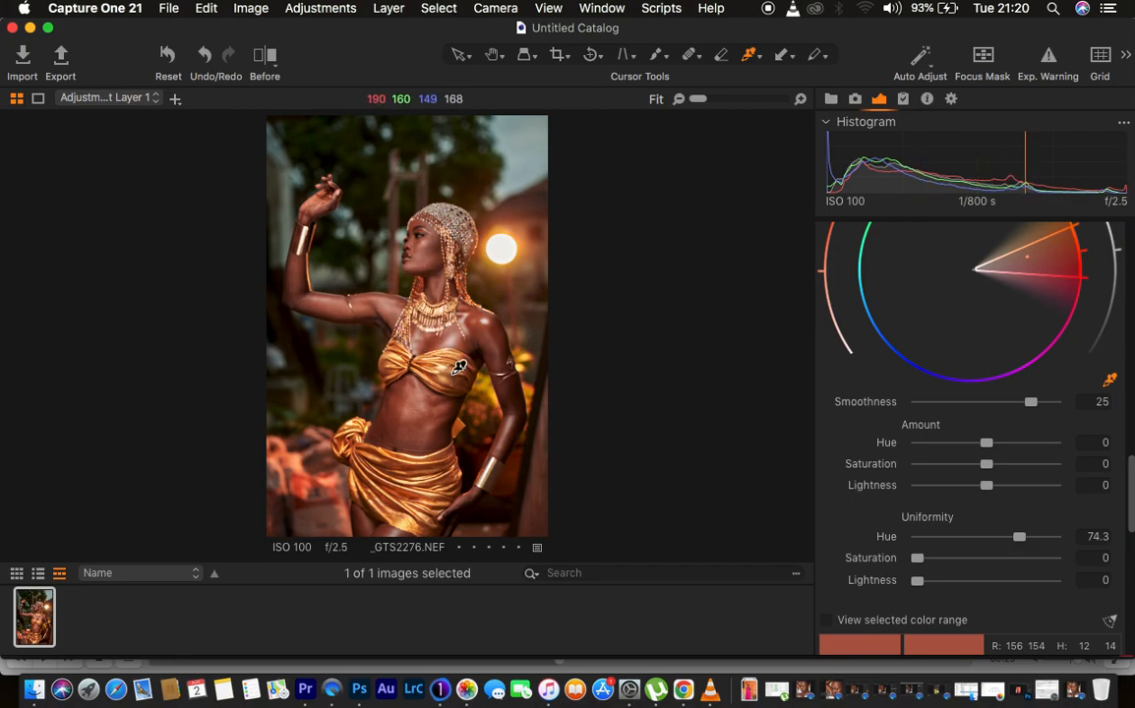
{"action": "left_click_drag", "start_coordinate": [922, 562], "coordinate": [1008, 562]}
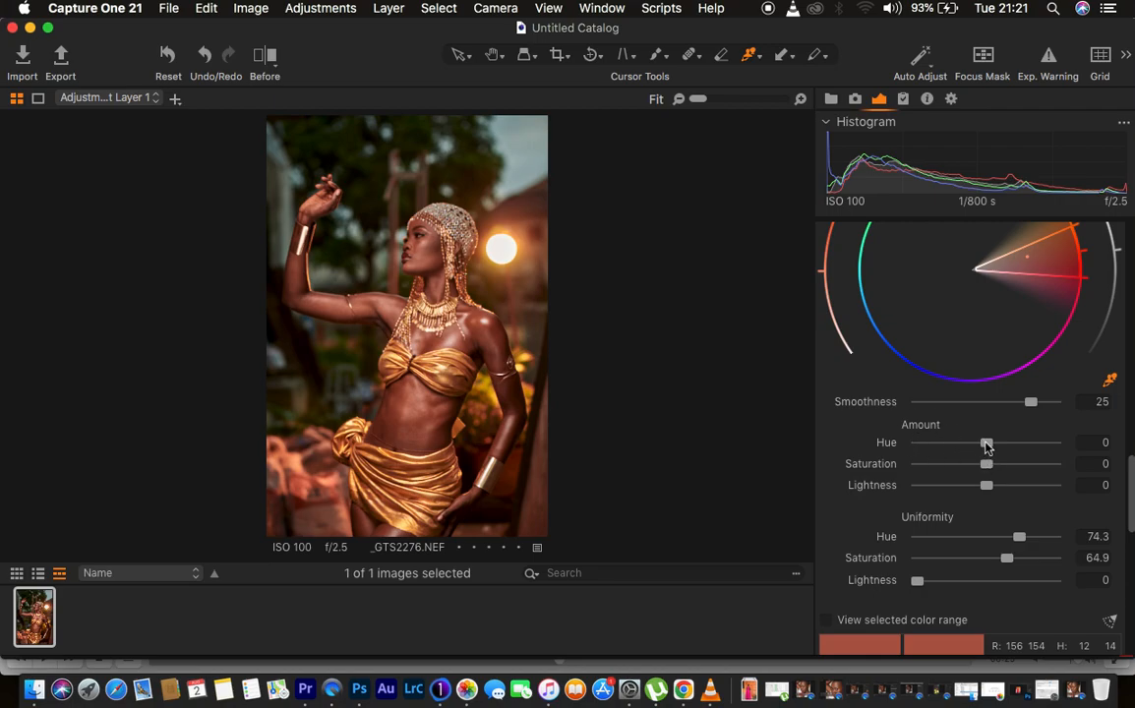
Try a negative skin tone Hue amount, reset it, set it to 1.5, and check the skin up close.
{"action": "left_click_drag", "start_coordinate": [987, 448], "coordinate": [926, 450]}
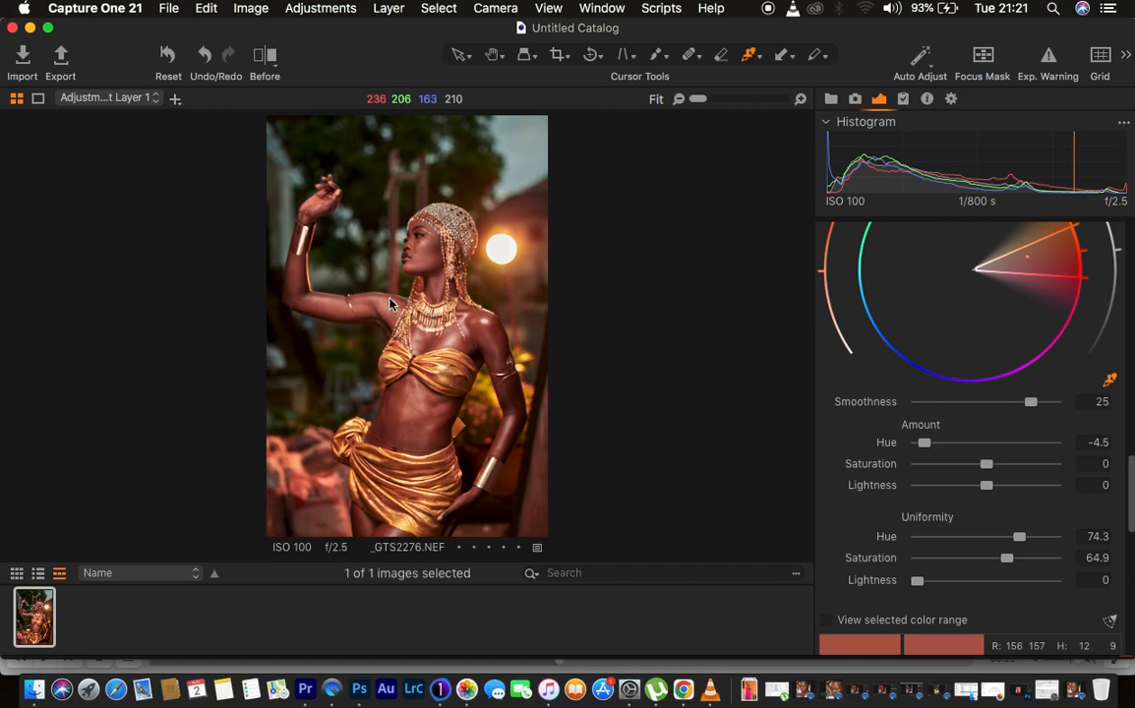
{"action": "double_click", "coordinate": [926, 443]}
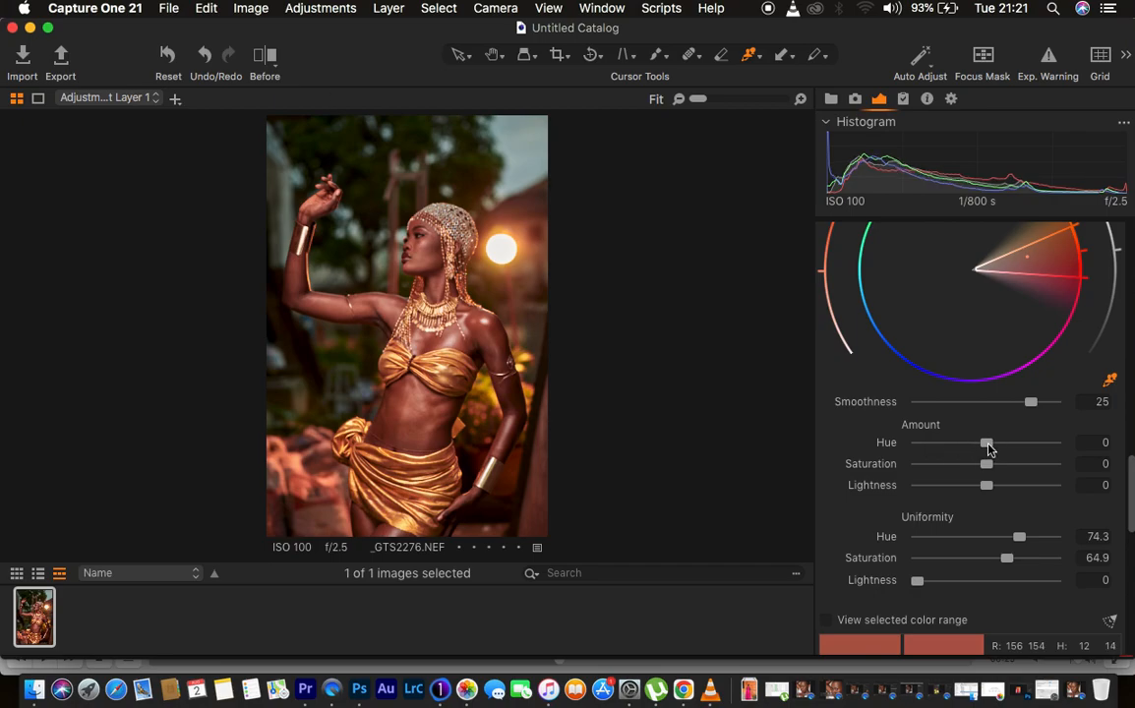
{"action": "mouse_move", "coordinate": [991, 447]}
{"action": "left_mouse_down"}
{"action": "mouse_move", "coordinate": [1032, 448]}
{"action": "mouse_move", "coordinate": [1013, 448]}
{"action": "left_mouse_up"}
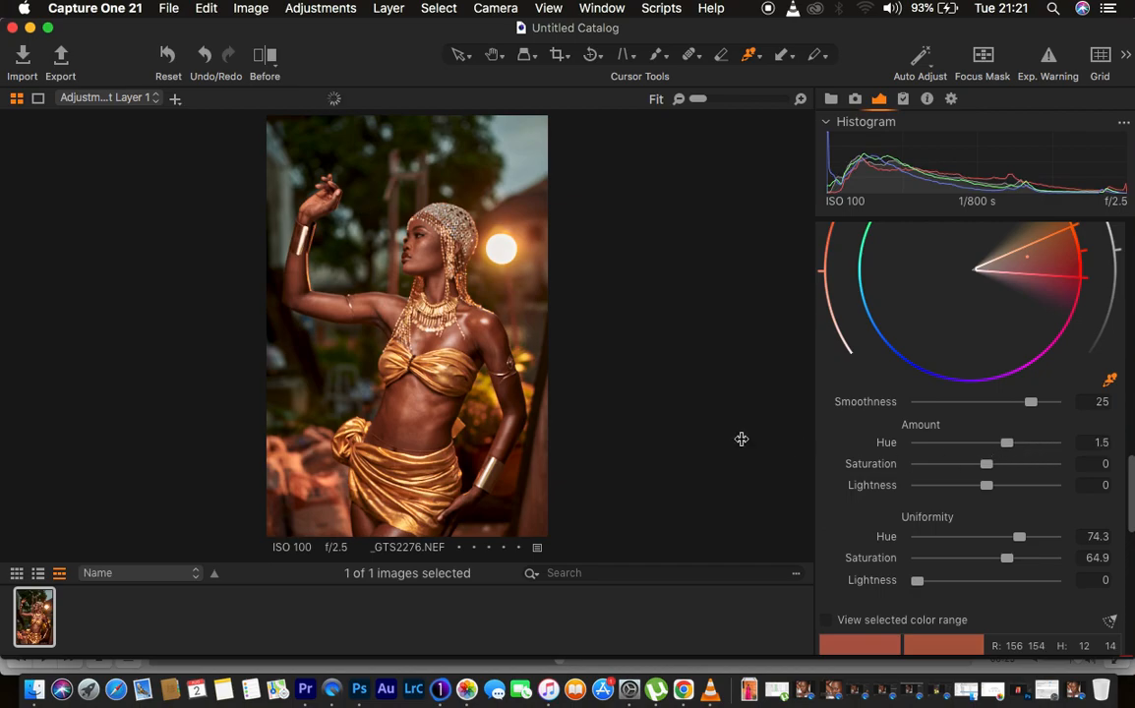
{"action": "key", "text": "super+equal"}
{"action": "key", "text": "super+equal"}
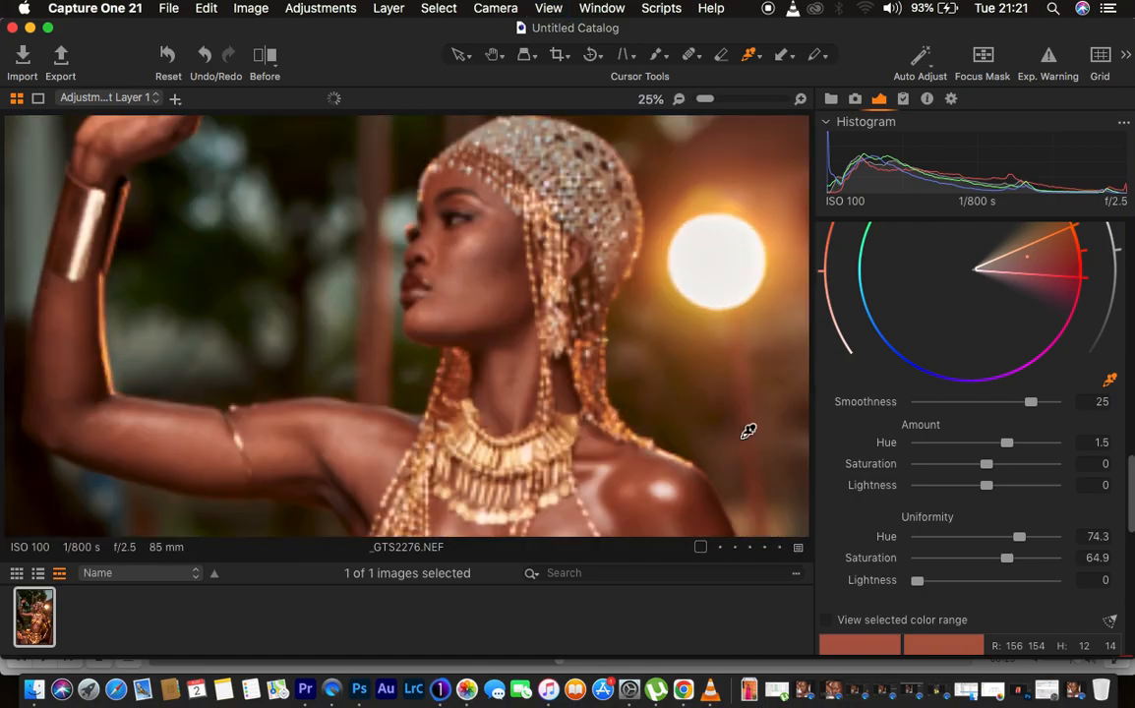
{"action": "key", "text": "super+0"}
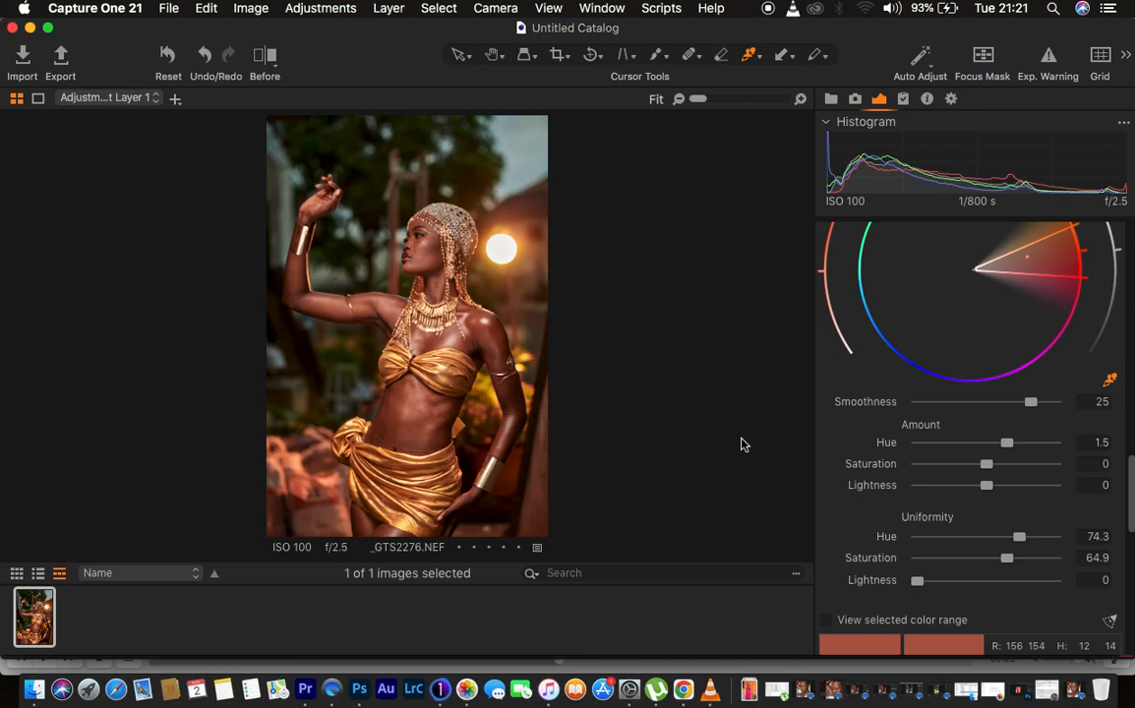
Tint the highlights moderately green in Color Balance, about a third of the way out from the wheel's centre.
{"action": "scroll", "coordinate": [1035, 505], "scroll_direction": "down", "scroll_amount": 8}
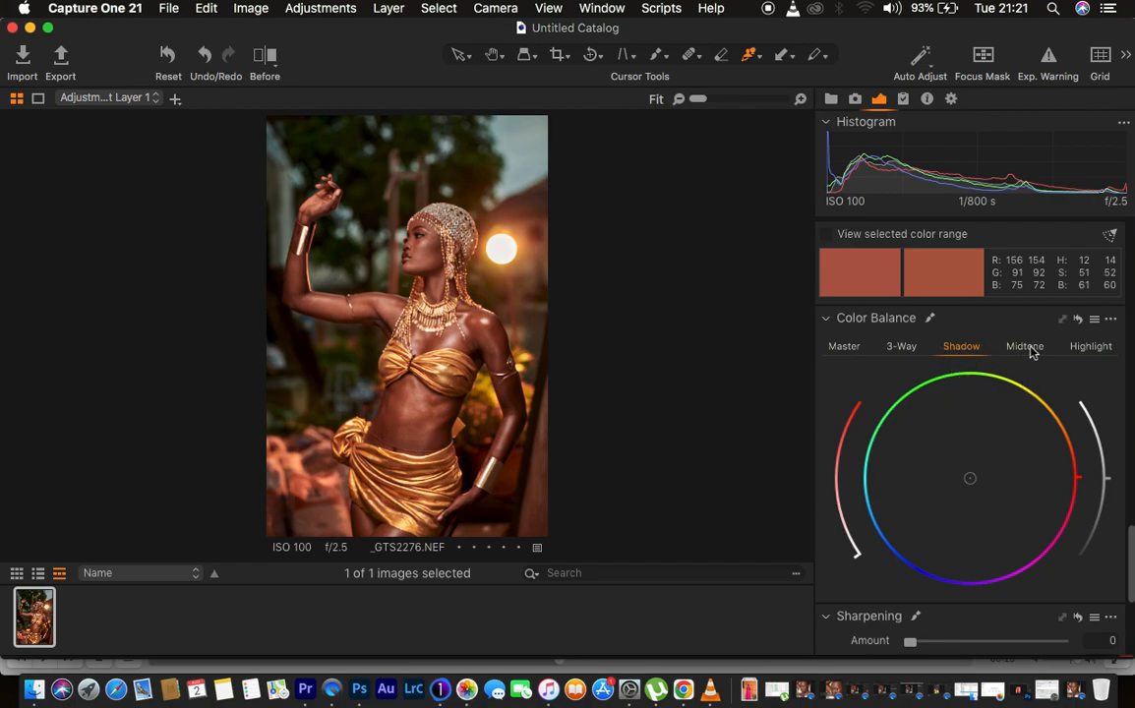
{"action": "left_click", "coordinate": [1092, 346]}
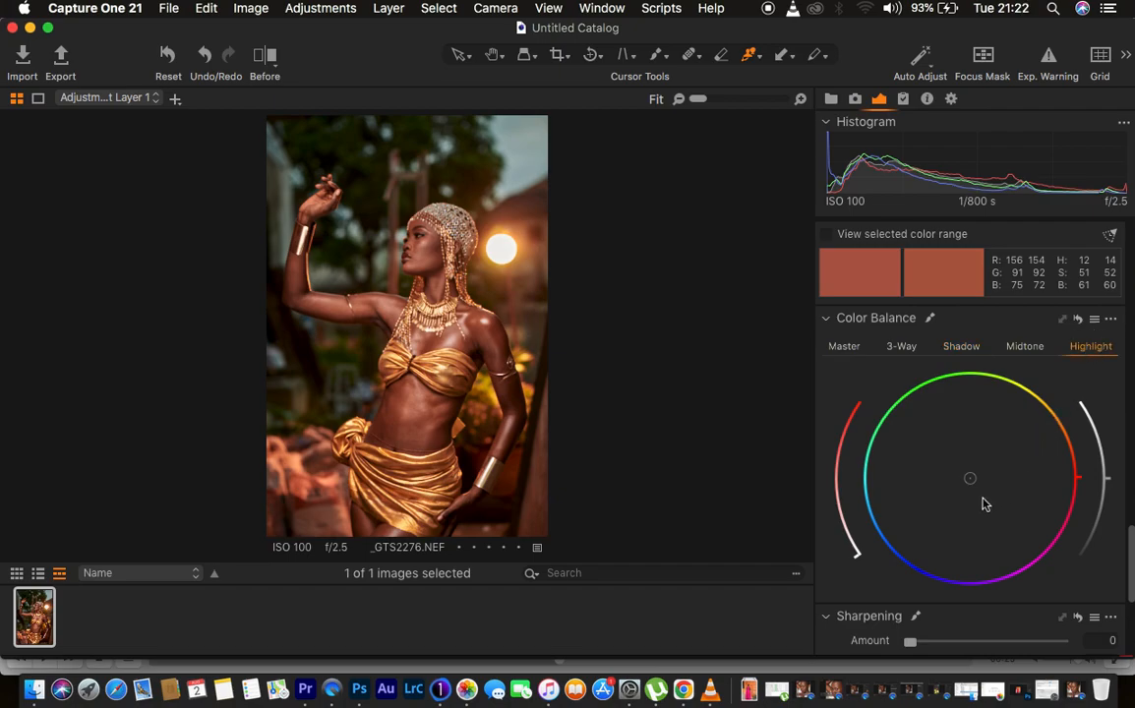
{"action": "left_click_drag", "start_coordinate": [969, 479], "coordinate": [968, 385]}
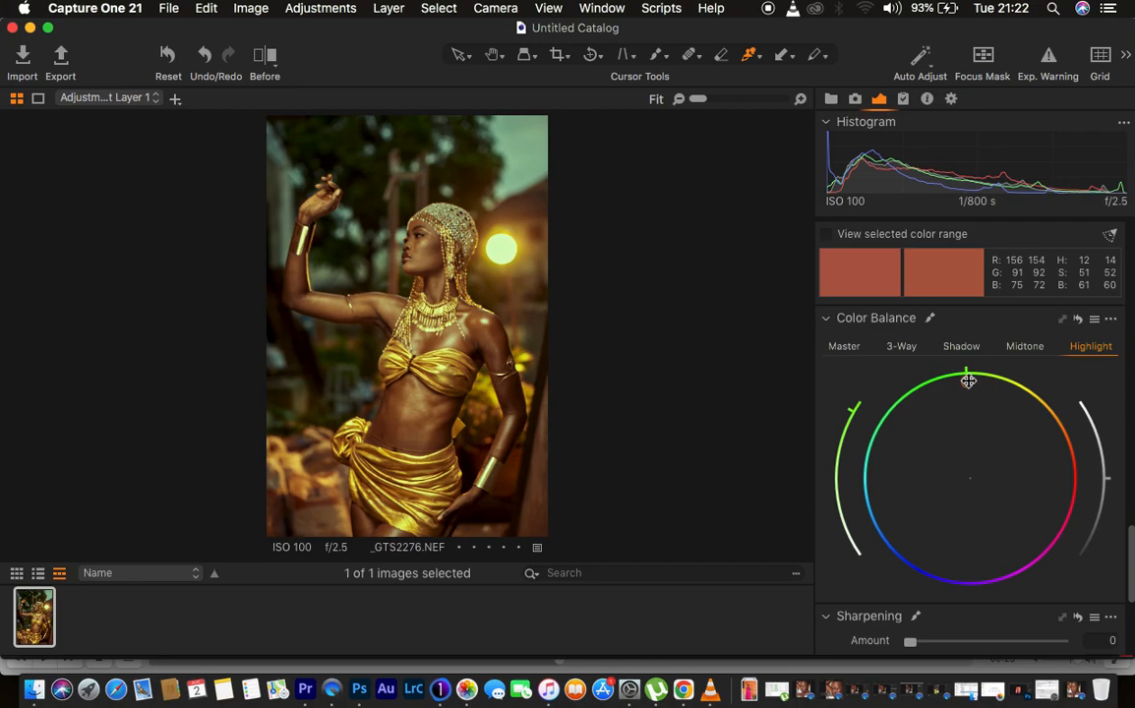
{"action": "left_click_drag", "start_coordinate": [969, 381], "coordinate": [967, 442]}
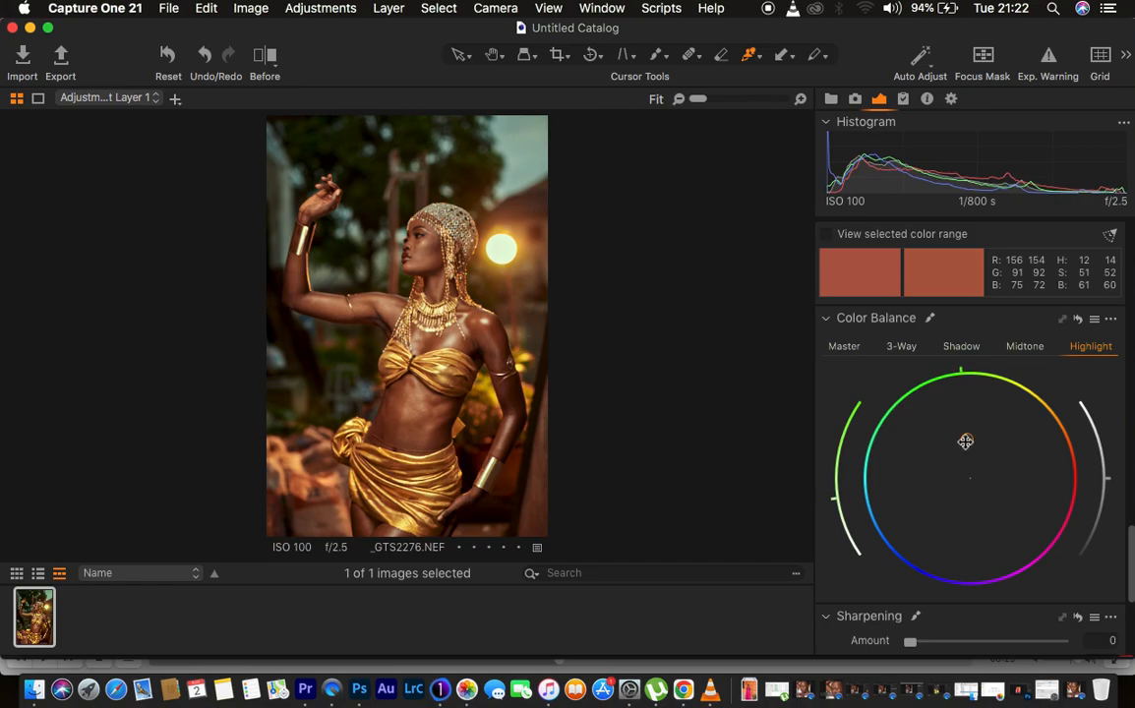
{"action": "left_click_drag", "start_coordinate": [967, 445], "coordinate": [969, 442]}
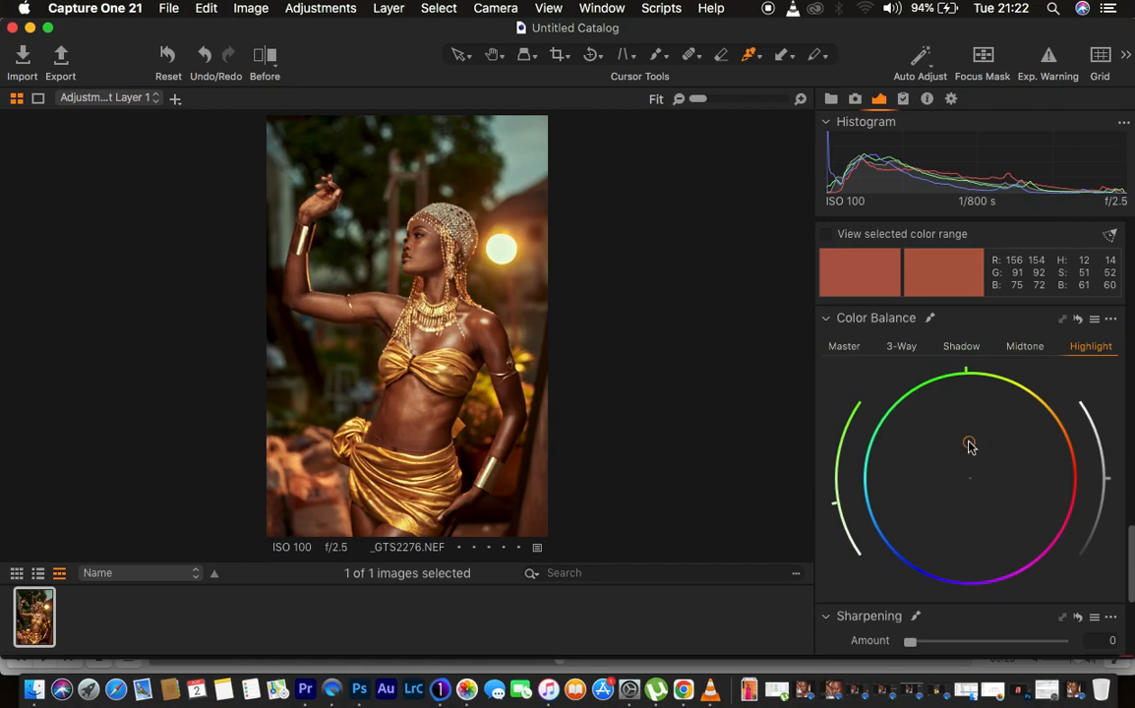
Tint the midtones slightly orange in Color Balance.
{"action": "left_click", "coordinate": [1026, 349]}
{"action": "left_click_drag", "start_coordinate": [971, 483], "coordinate": [983, 474]}
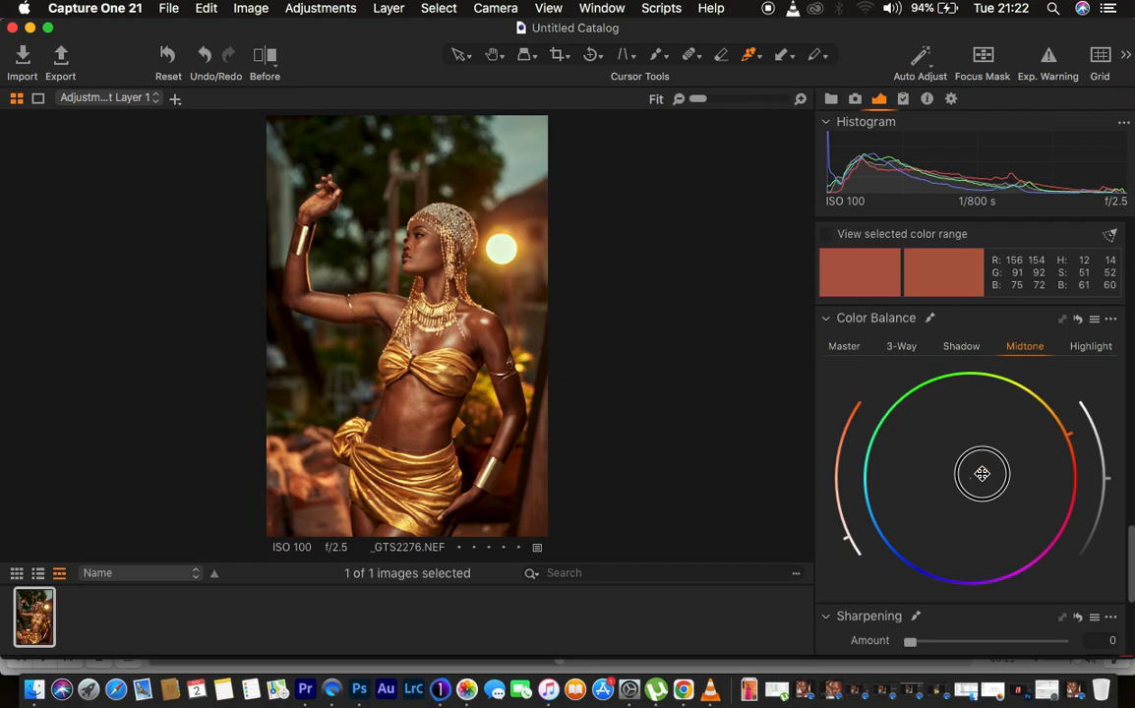
{"action": "left_click_drag", "start_coordinate": [982, 475], "coordinate": [982, 473]}
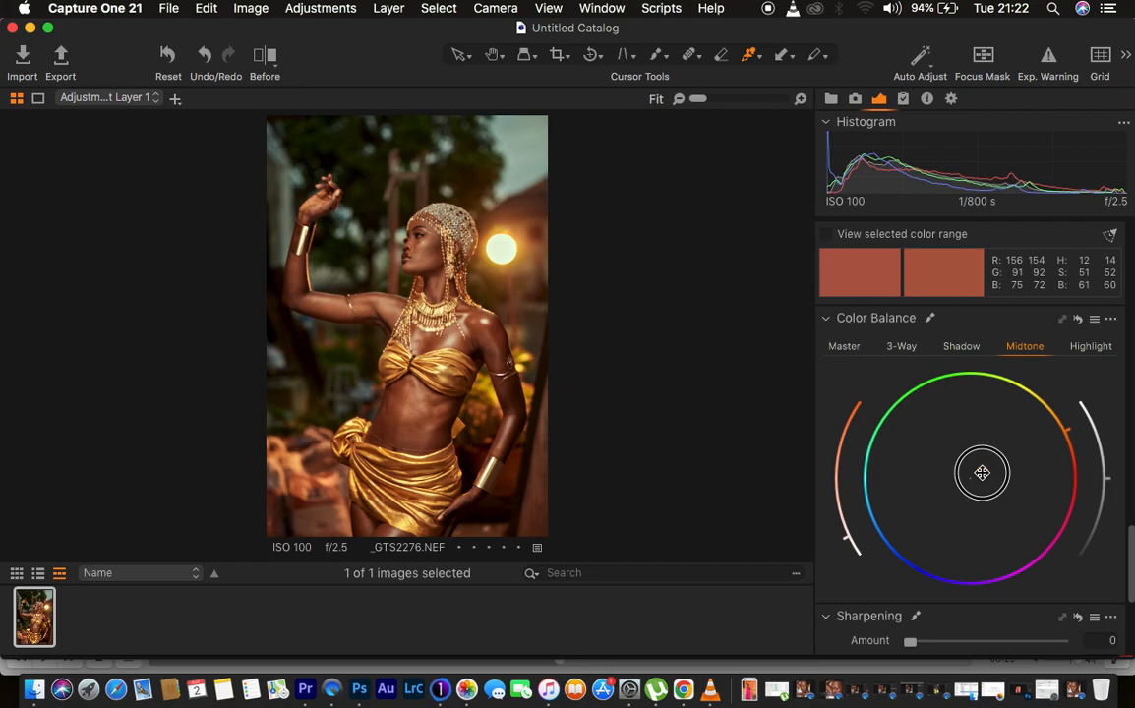
{"action": "left_click_drag", "start_coordinate": [982, 473], "coordinate": [982, 472]}
Tint the shadows very slightly towards cyan-blue in Color Balance.
{"action": "left_click", "coordinate": [1082, 347]}
{"action": "left_click", "coordinate": [963, 348]}
{"action": "mouse_move", "coordinate": [970, 480]}
{"action": "left_mouse_down"}
{"action": "mouse_move", "coordinate": [945, 489]}
{"action": "mouse_move", "coordinate": [963, 481]}
{"action": "left_mouse_up"}
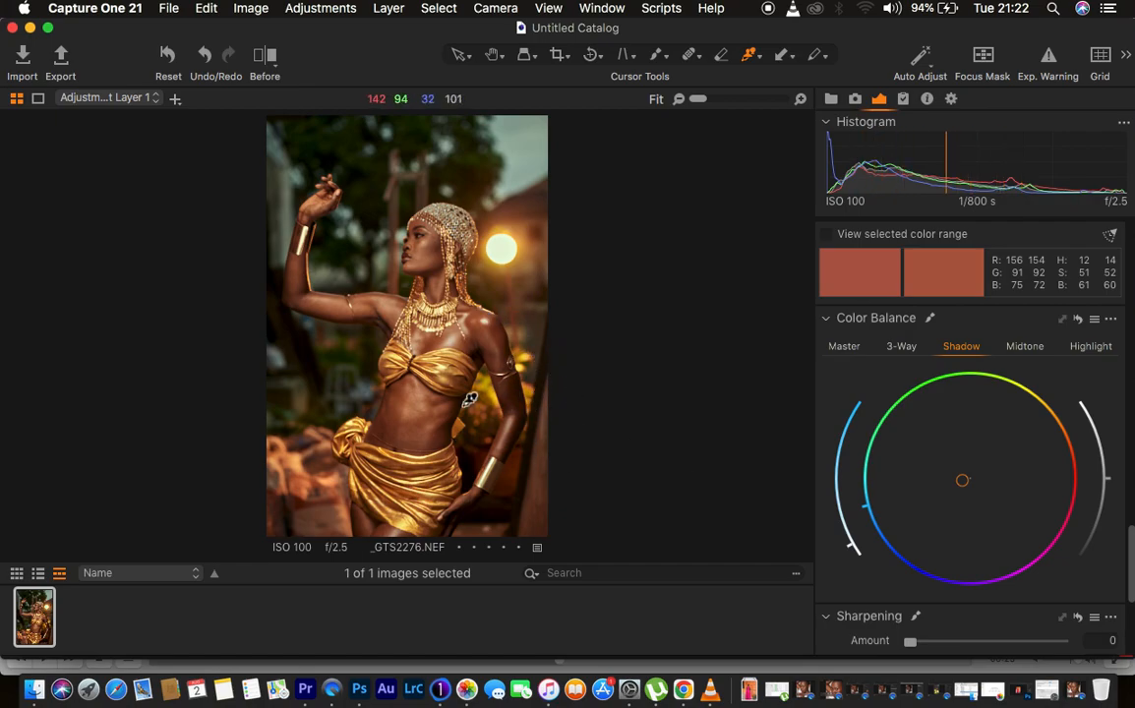
{"action": "scroll", "coordinate": [1001, 410], "scroll_direction": "up", "scroll_amount": 10}
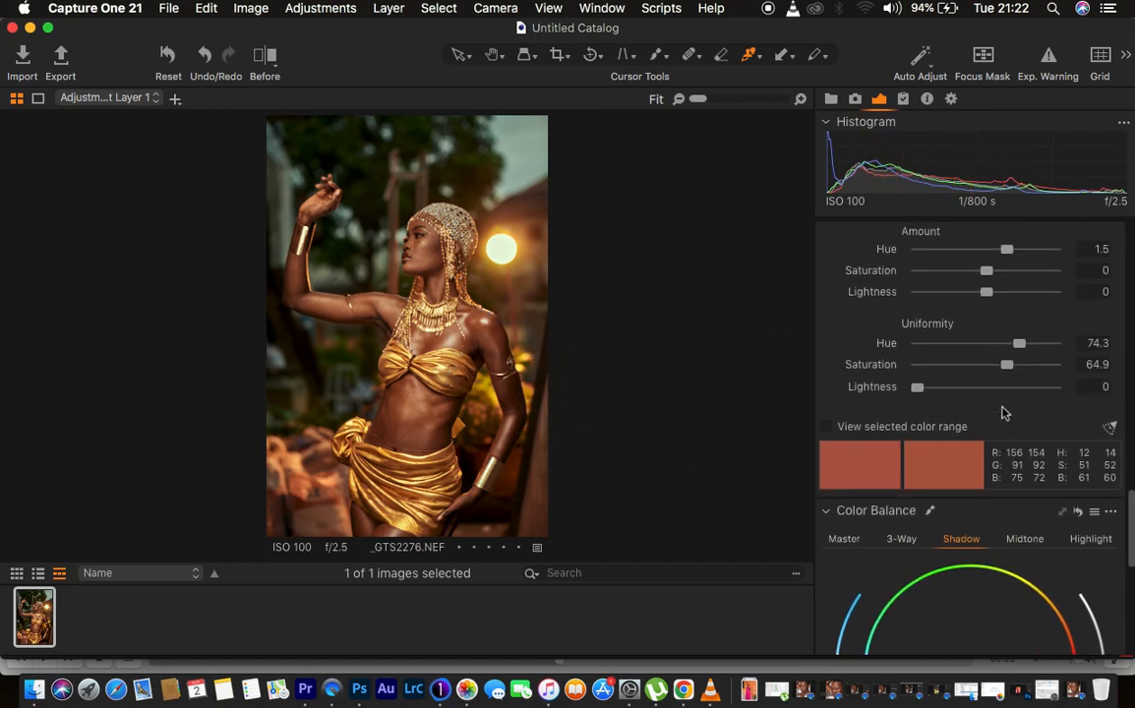
{"action": "scroll", "coordinate": [1000, 411], "scroll_direction": "down", "scroll_amount": 1}
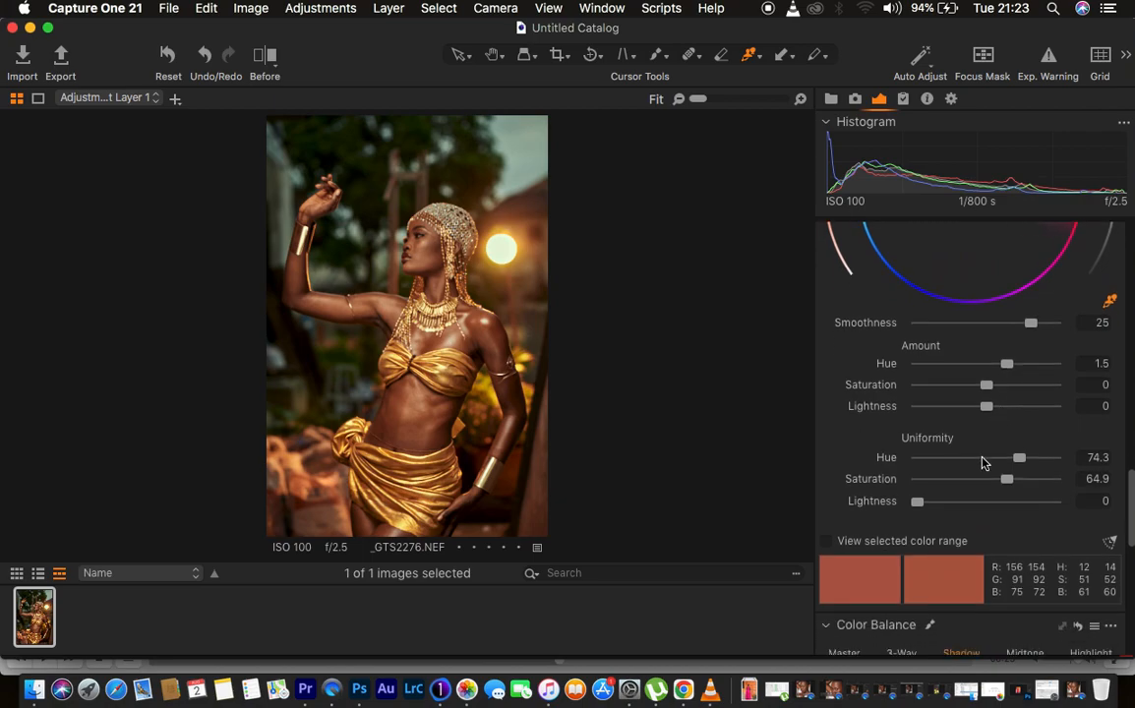
{"action": "scroll", "coordinate": [1001, 441], "scroll_direction": "up", "scroll_amount": 3}
{"action": "scroll", "coordinate": [1000, 443], "scroll_direction": "down", "scroll_amount": 3}
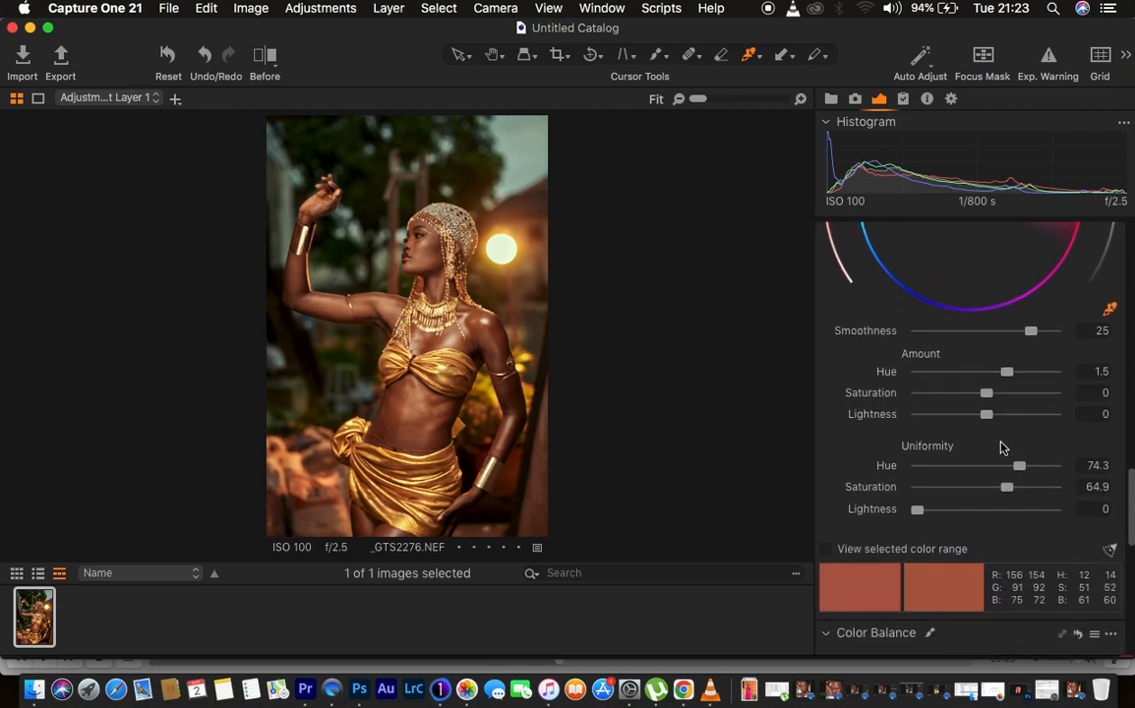
Set the skin tone Uniformity to Hue 82.2 and Saturation 79.2, and the Saturation amount to 5.4.
{"action": "left_click_drag", "start_coordinate": [1021, 468], "coordinate": [1026, 494]}
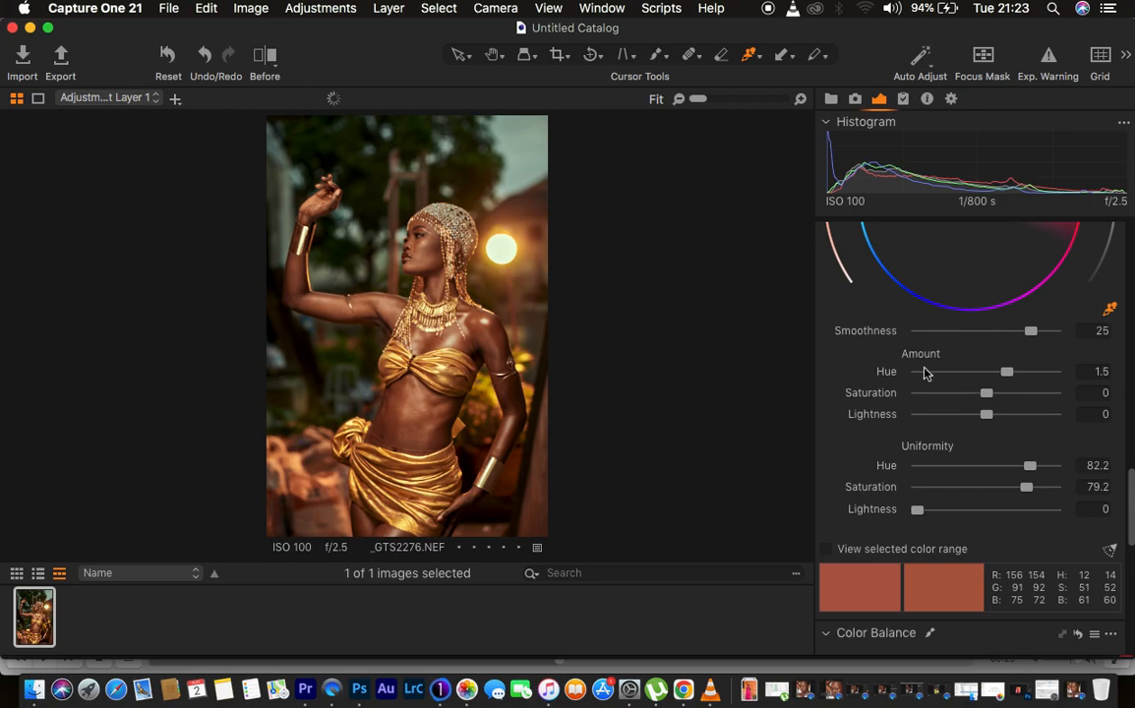
{"action": "left_click_drag", "start_coordinate": [991, 395], "coordinate": [1001, 396]}
Set the orange range in the basic Color Editor to Hue 2.9, Saturation 2.1 and Lightness -1.6.
{"action": "scroll", "coordinate": [989, 359], "scroll_direction": "up", "scroll_amount": 5}
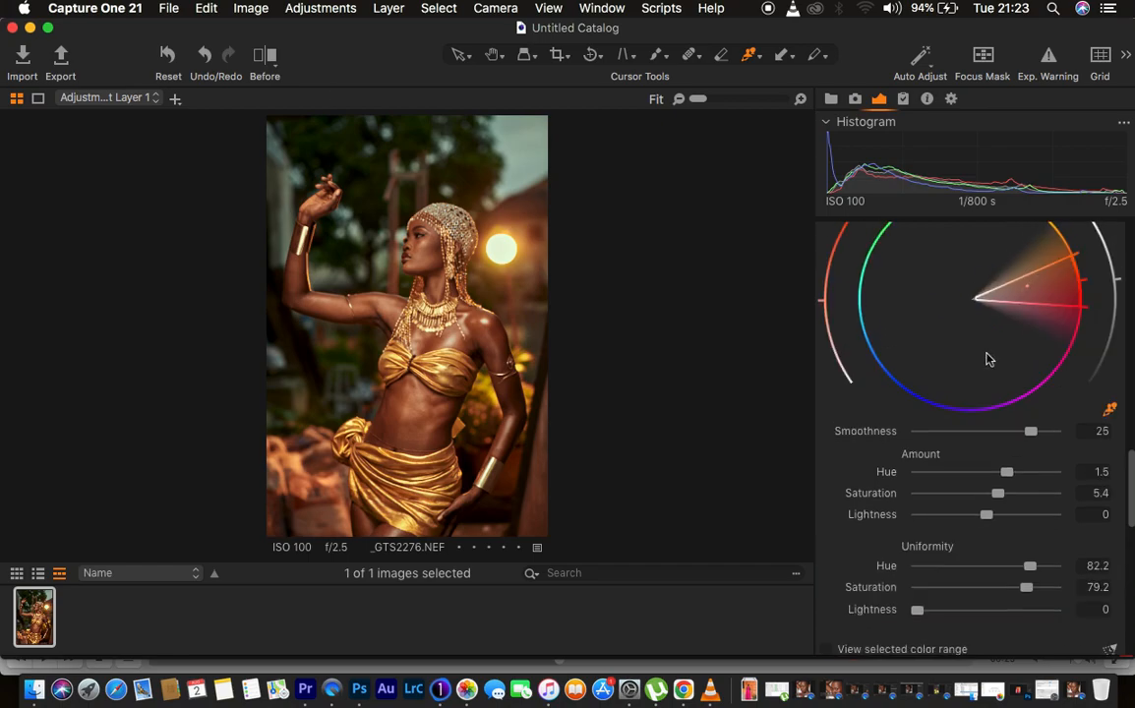
{"action": "left_click", "coordinate": [886, 315]}
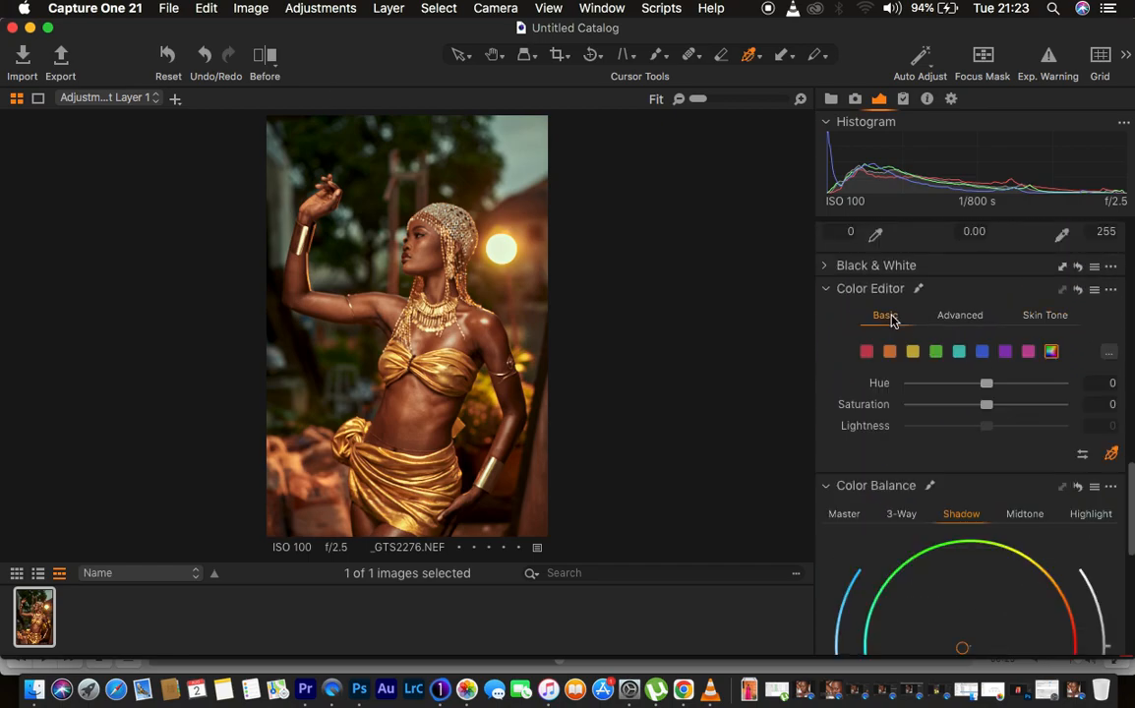
{"action": "scroll", "coordinate": [966, 379], "scroll_direction": "down", "scroll_amount": 2}
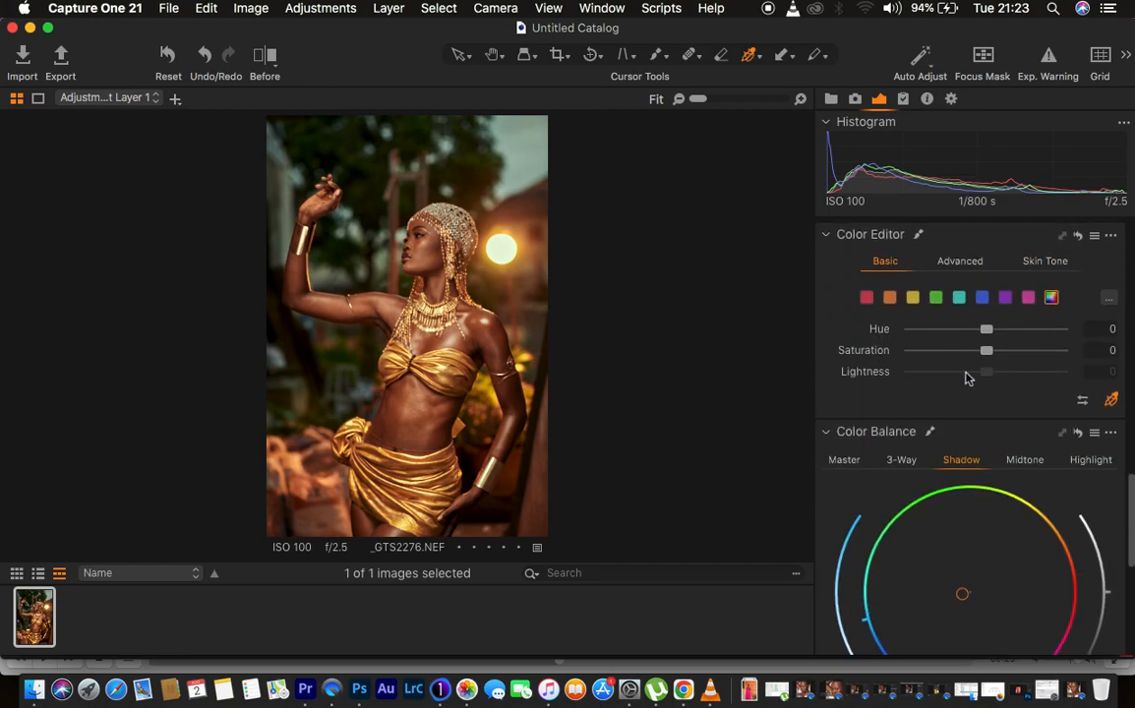
{"action": "left_click", "coordinate": [891, 298]}
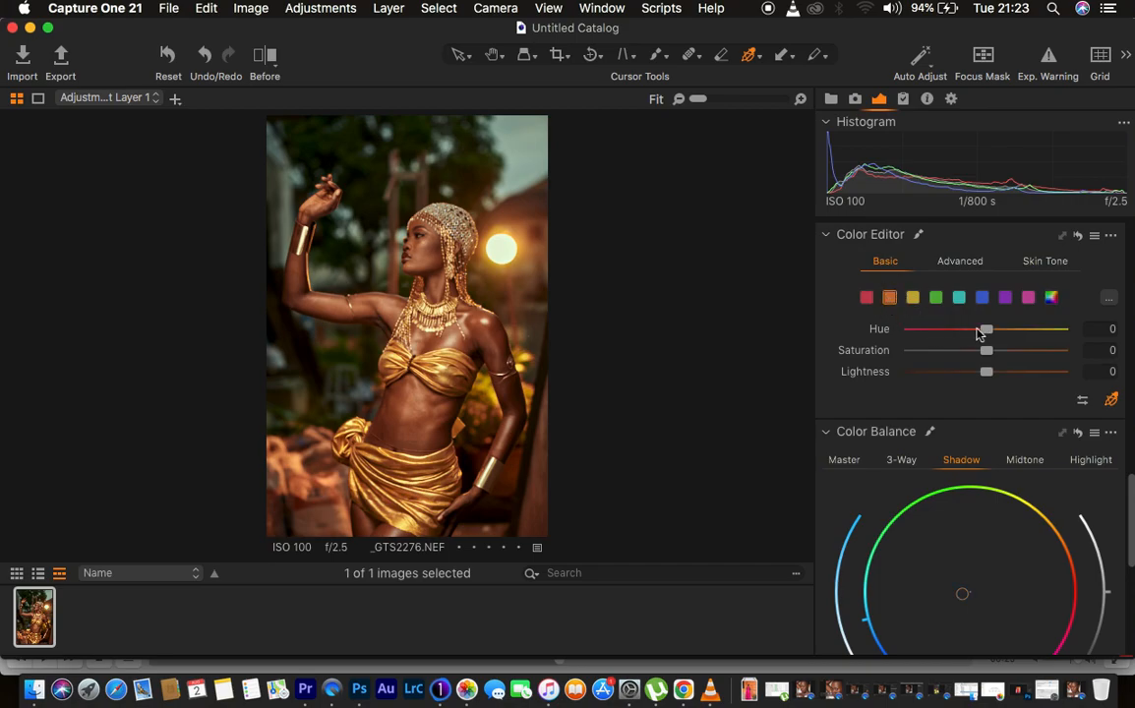
{"action": "left_click_drag", "start_coordinate": [987, 333], "coordinate": [1001, 335]}
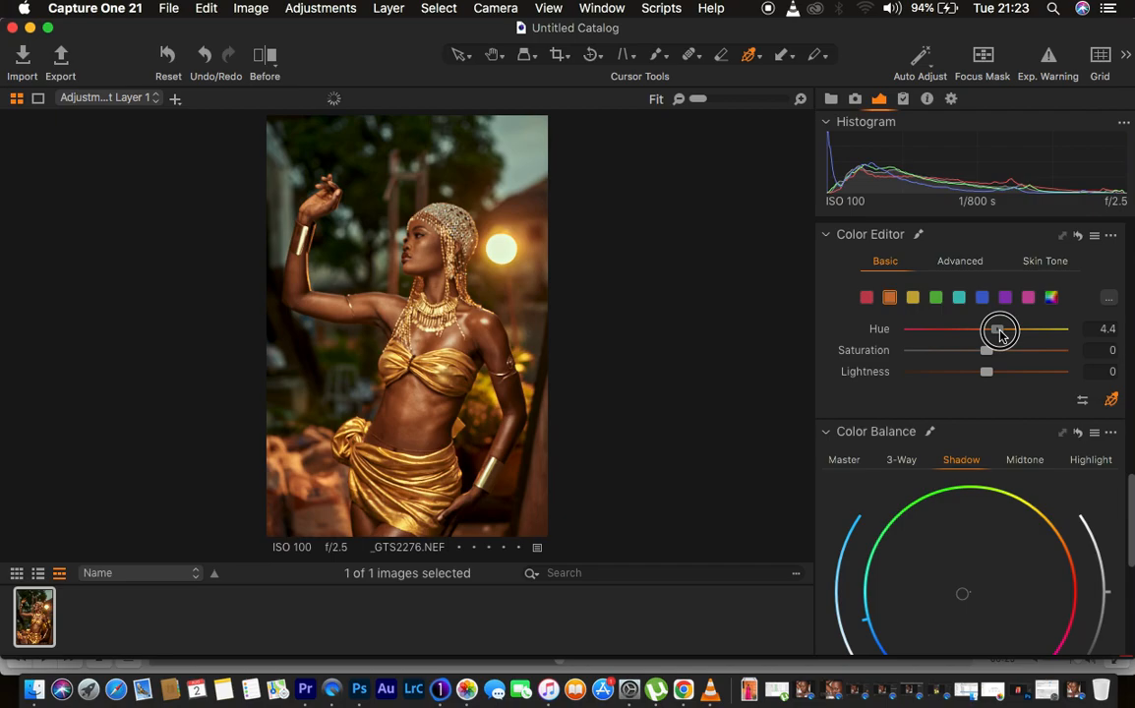
{"action": "left_click_drag", "start_coordinate": [1001, 335], "coordinate": [994, 332]}
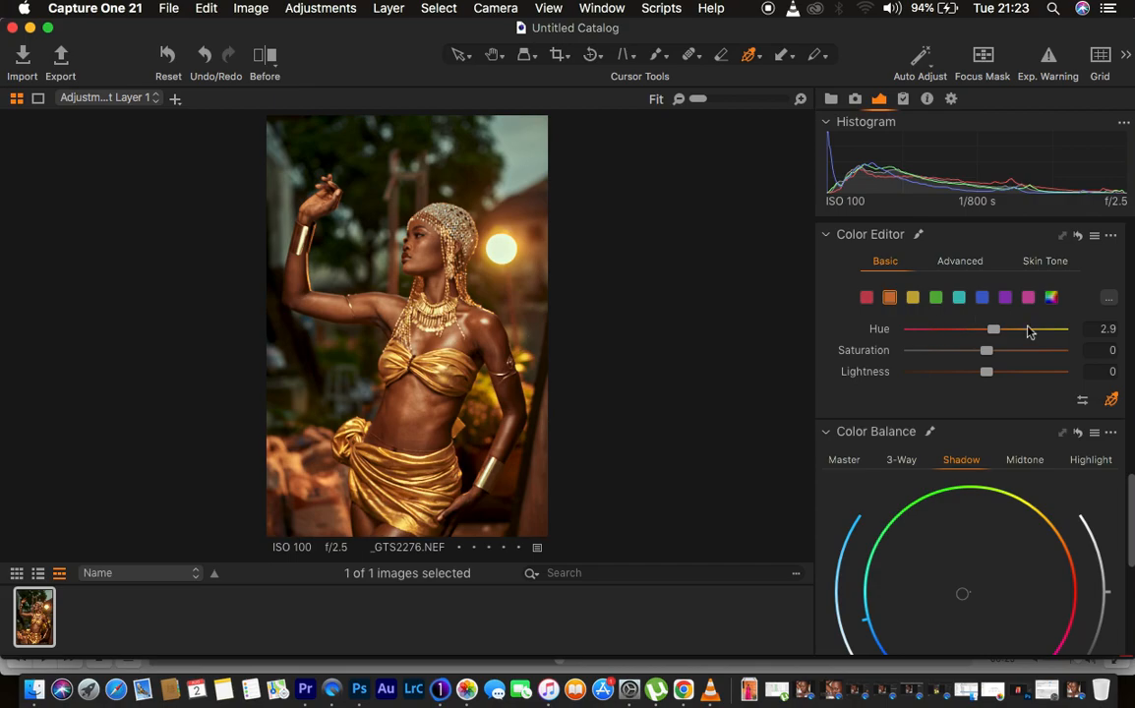
{"action": "scroll", "coordinate": [656, 349], "scroll_direction": "up", "scroll_amount": 3}
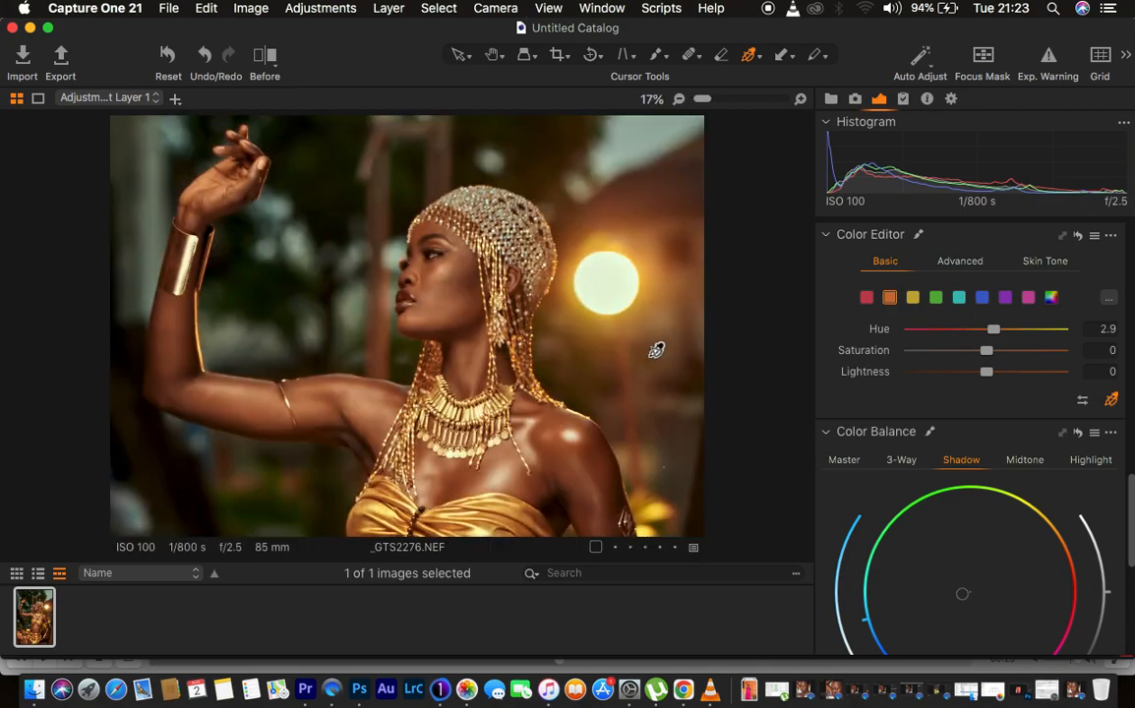
{"action": "scroll", "coordinate": [656, 349], "scroll_direction": "down", "scroll_amount": 3}
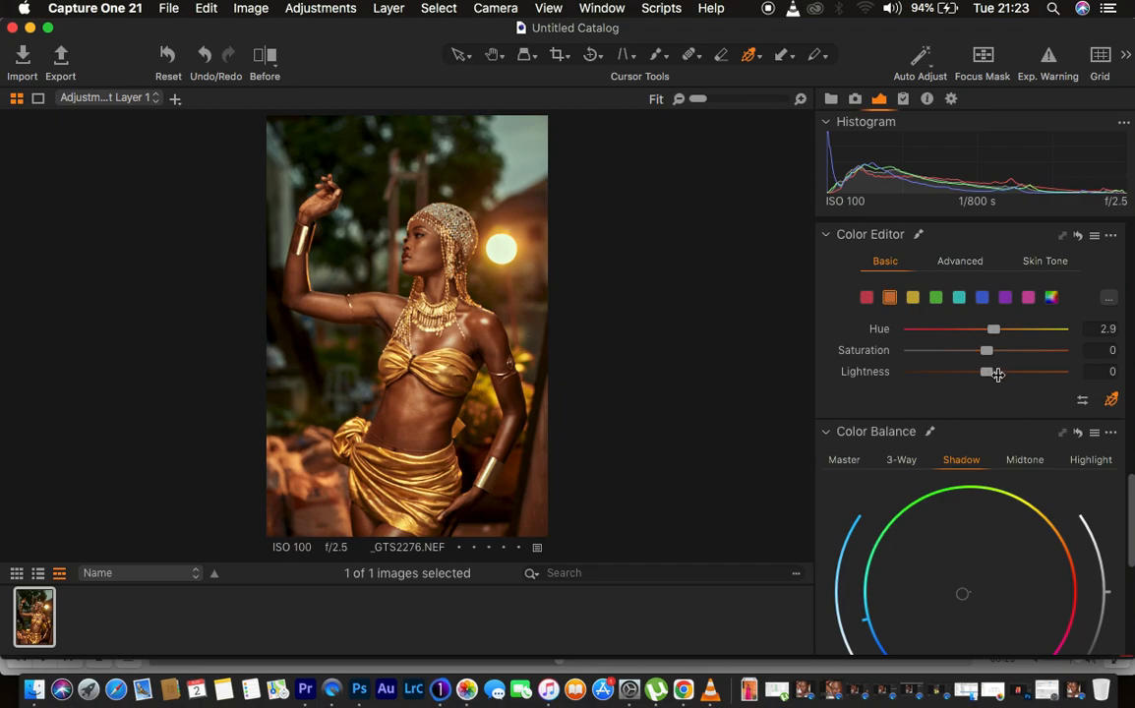
{"action": "left_click_drag", "start_coordinate": [988, 352], "coordinate": [988, 374]}
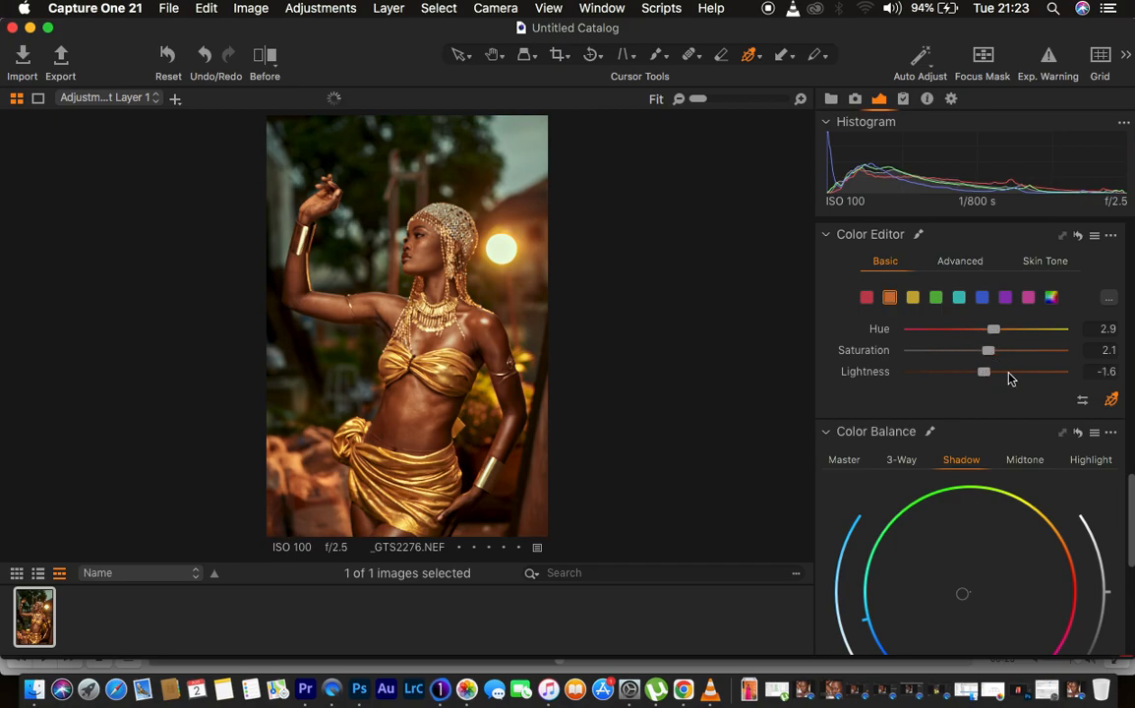
Raise the saturation of the blue range strongly in the basic Color Editor.
{"action": "scroll", "coordinate": [1009, 378], "scroll_direction": "up", "scroll_amount": 2}
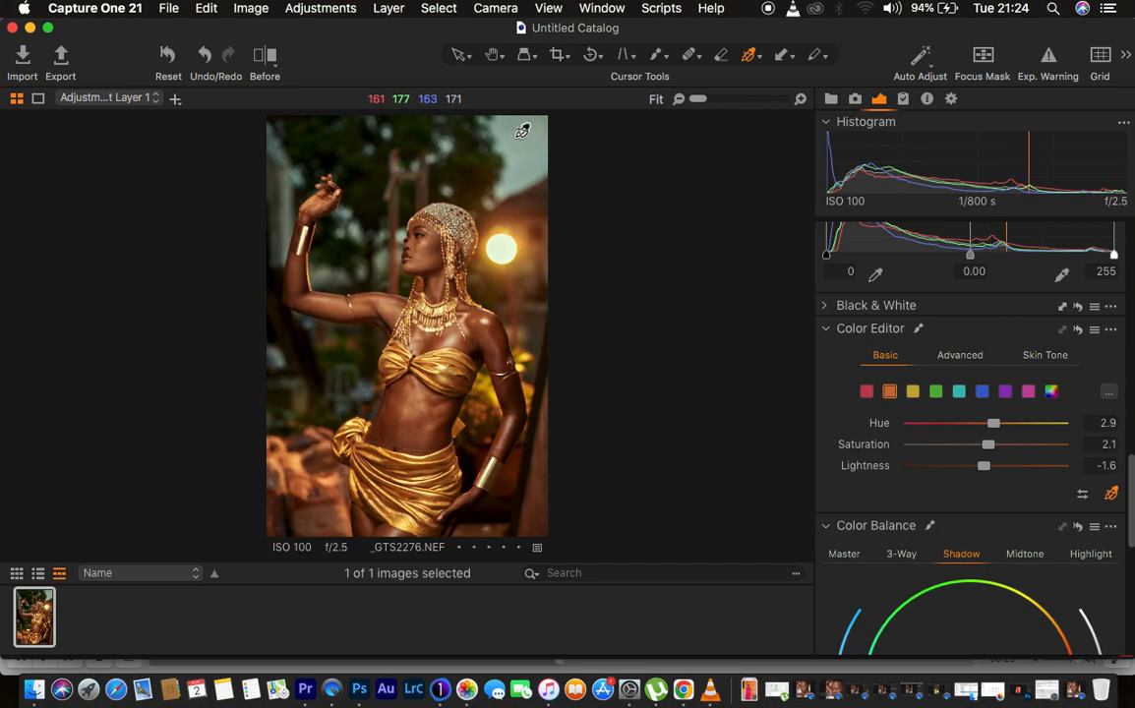
{"action": "left_click", "coordinate": [984, 393]}
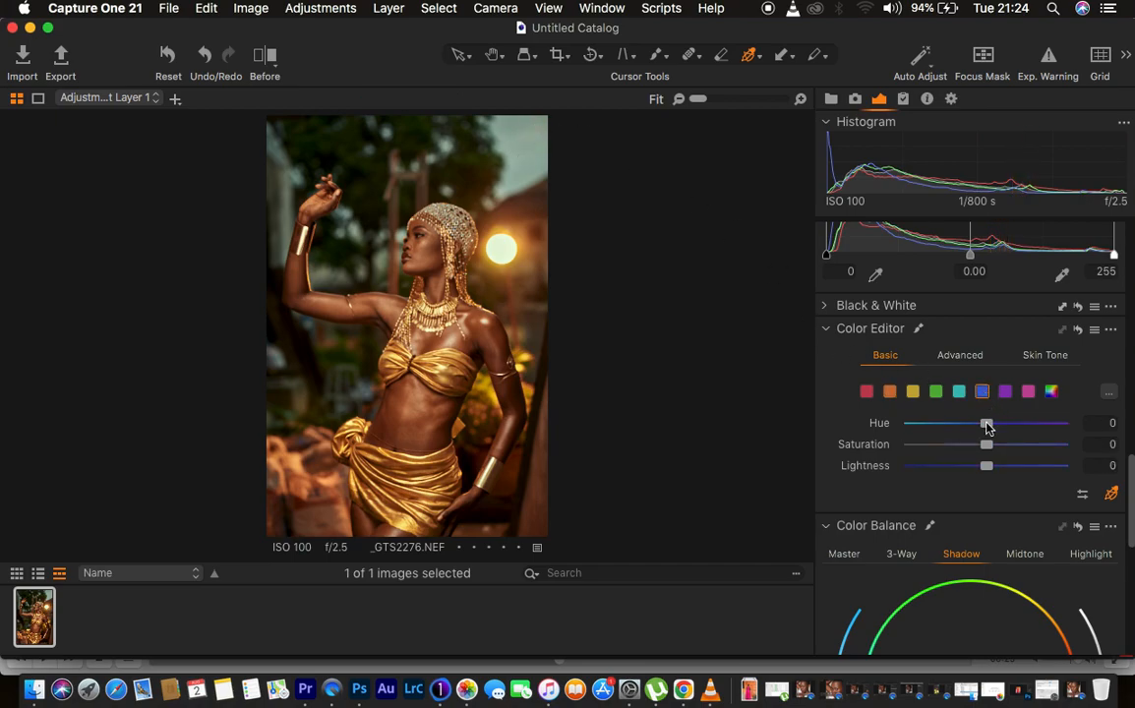
{"action": "left_click_drag", "start_coordinate": [1006, 445], "coordinate": [1055, 450]}
Set the cyan range in the basic Color Editor to Saturation 53.3 and Lightness -18.
{"action": "left_click", "coordinate": [959, 391]}
{"action": "left_click_drag", "start_coordinate": [1014, 449], "coordinate": [1038, 450]}
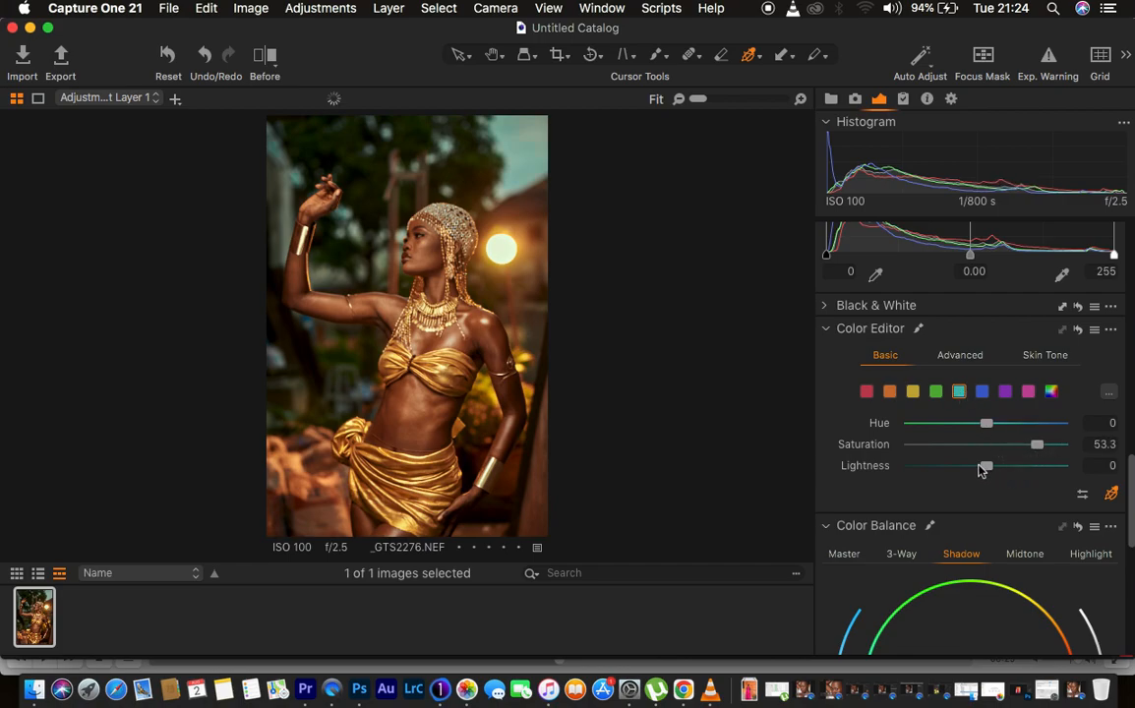
{"action": "left_click_drag", "start_coordinate": [970, 468], "coordinate": [960, 469]}
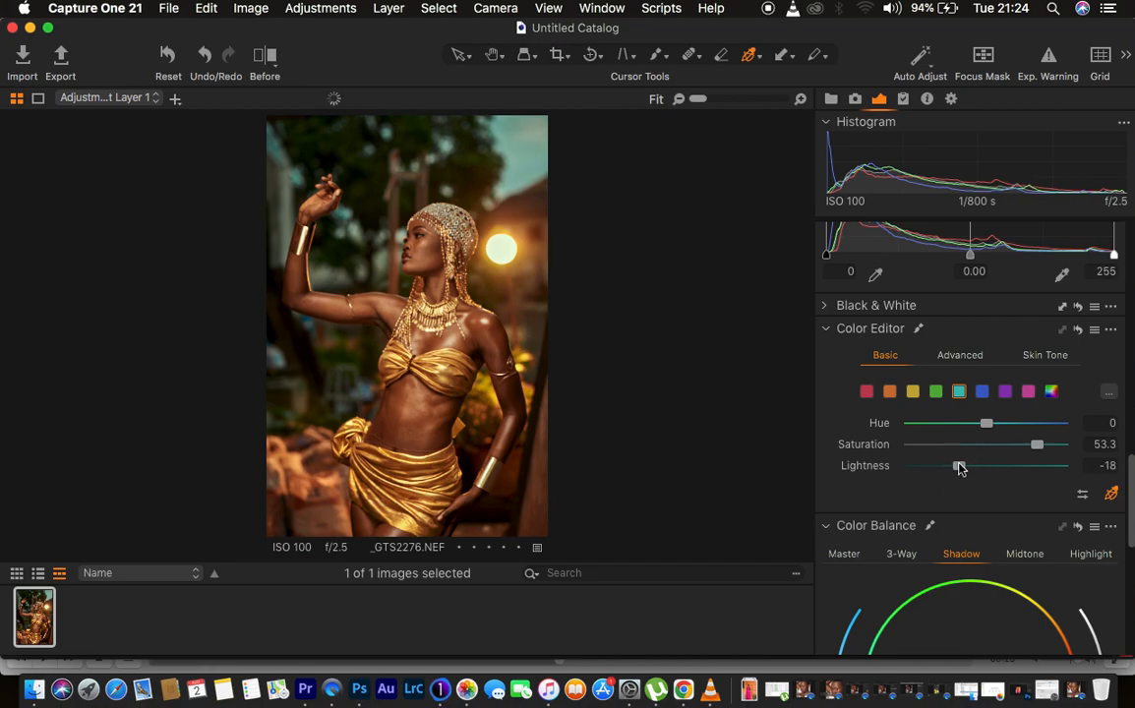
Set the green range in the basic Color Editor to Hue 30 and Saturation -47.8.
{"action": "left_click", "coordinate": [938, 392]}
{"action": "left_click_drag", "start_coordinate": [987, 423], "coordinate": [1075, 425]}
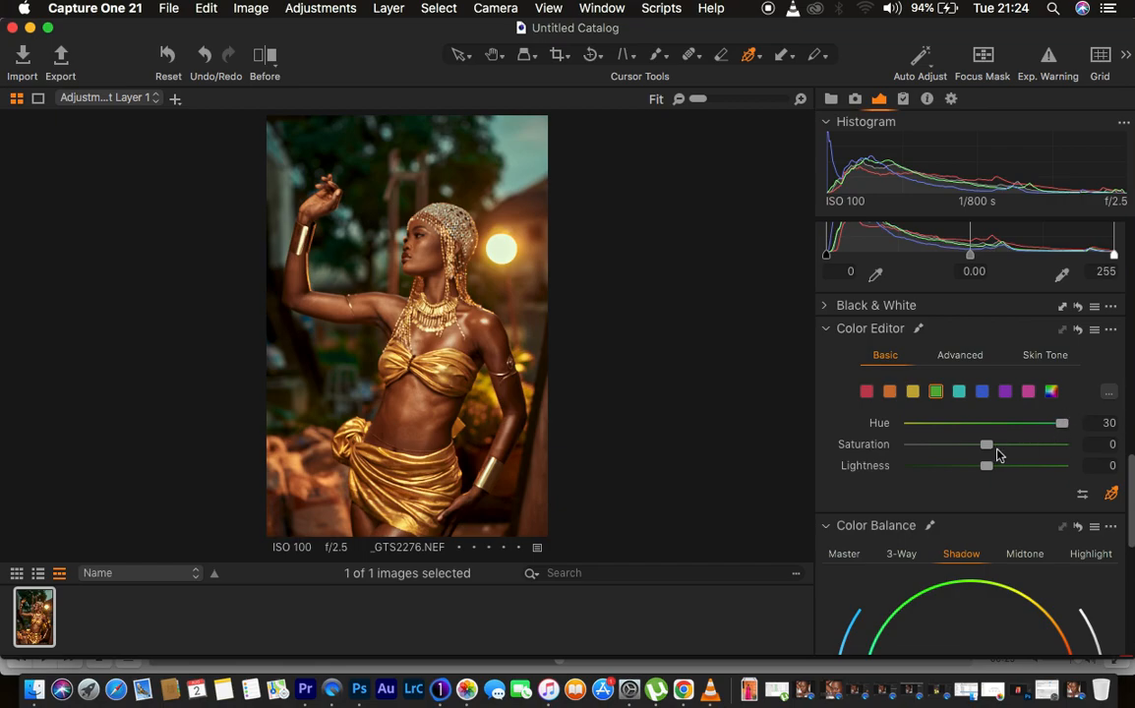
{"action": "left_click_drag", "start_coordinate": [966, 449], "coordinate": [942, 446]}
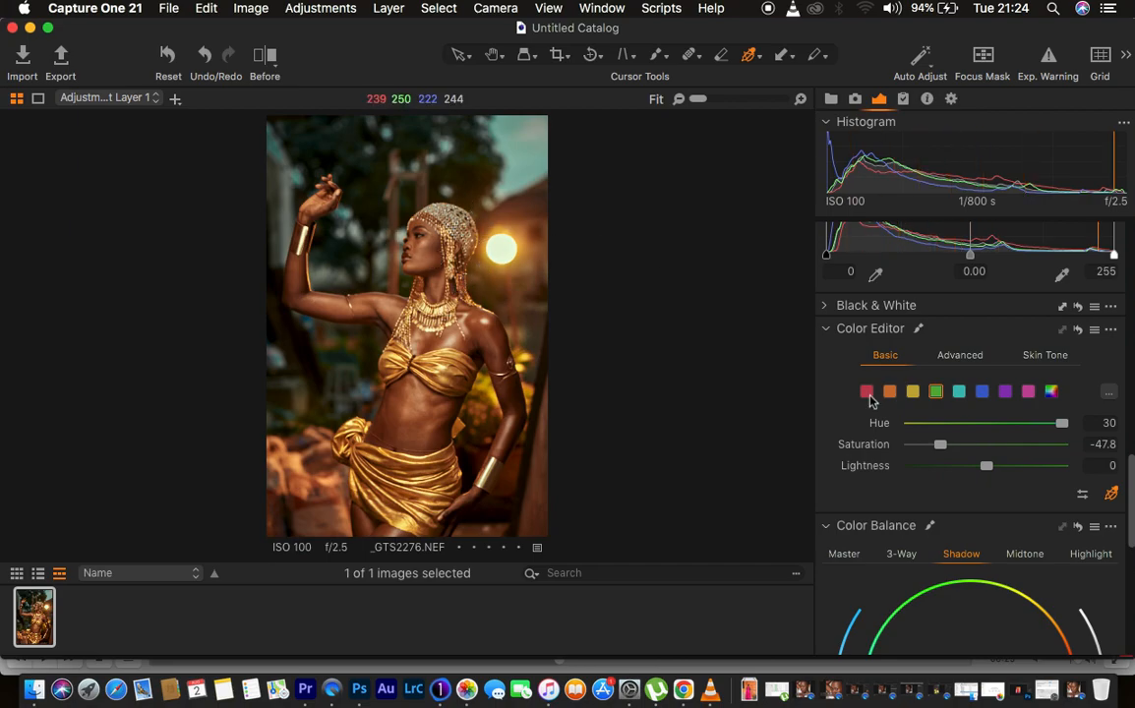
Raise the High Dynamic Range Shadow value to 15 on the adjustment layer.
{"action": "scroll", "coordinate": [989, 370], "scroll_direction": "up", "scroll_amount": 15}
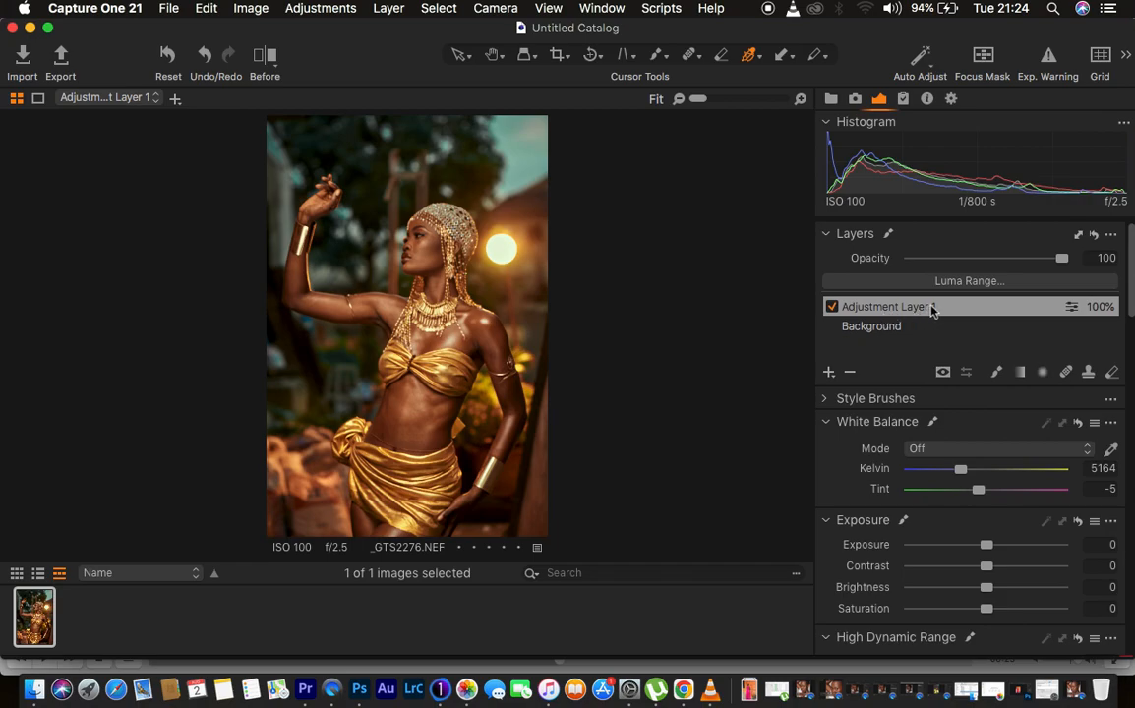
{"action": "scroll", "coordinate": [1016, 564], "scroll_direction": "down", "scroll_amount": 5}
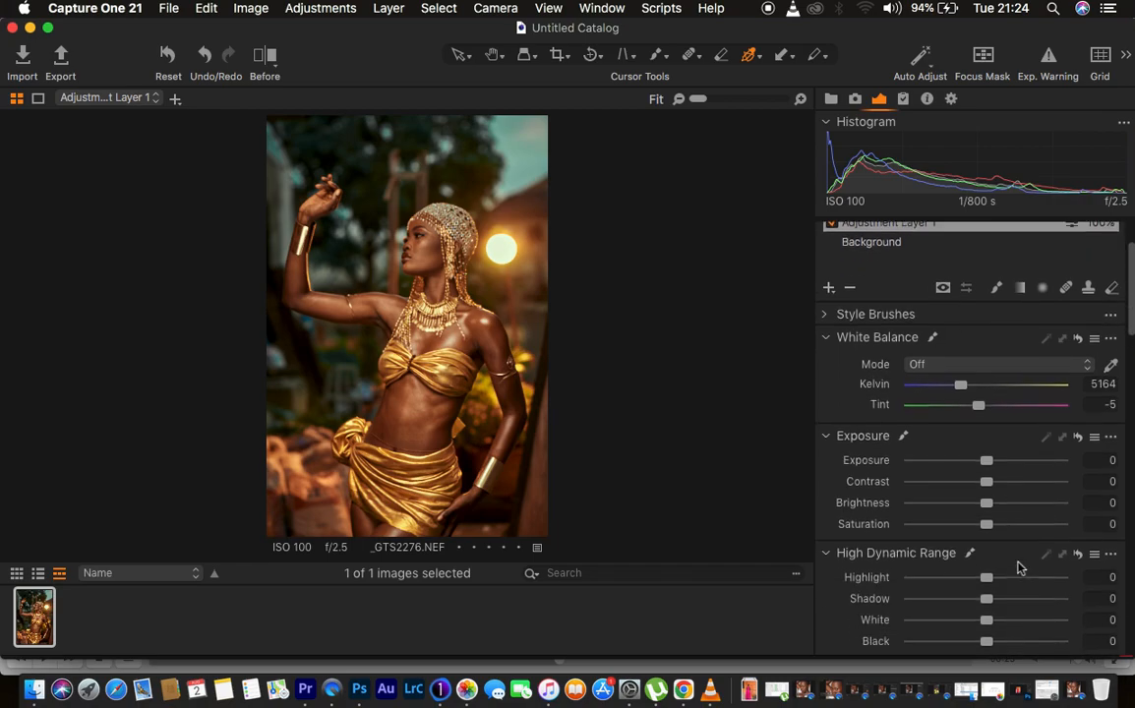
{"action": "left_click_drag", "start_coordinate": [996, 551], "coordinate": [997, 549]}
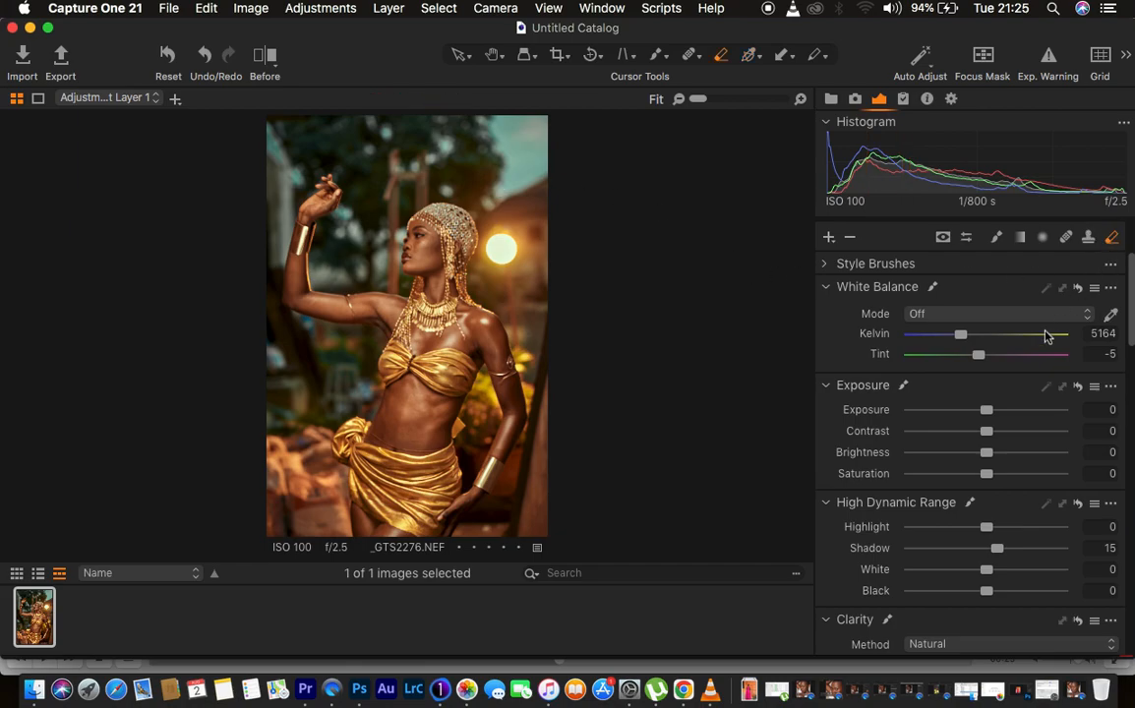
Try the adjustment layer's opacity at 61, and restore it to 100.
{"action": "scroll", "coordinate": [1048, 337], "scroll_direction": "up", "scroll_amount": 5}
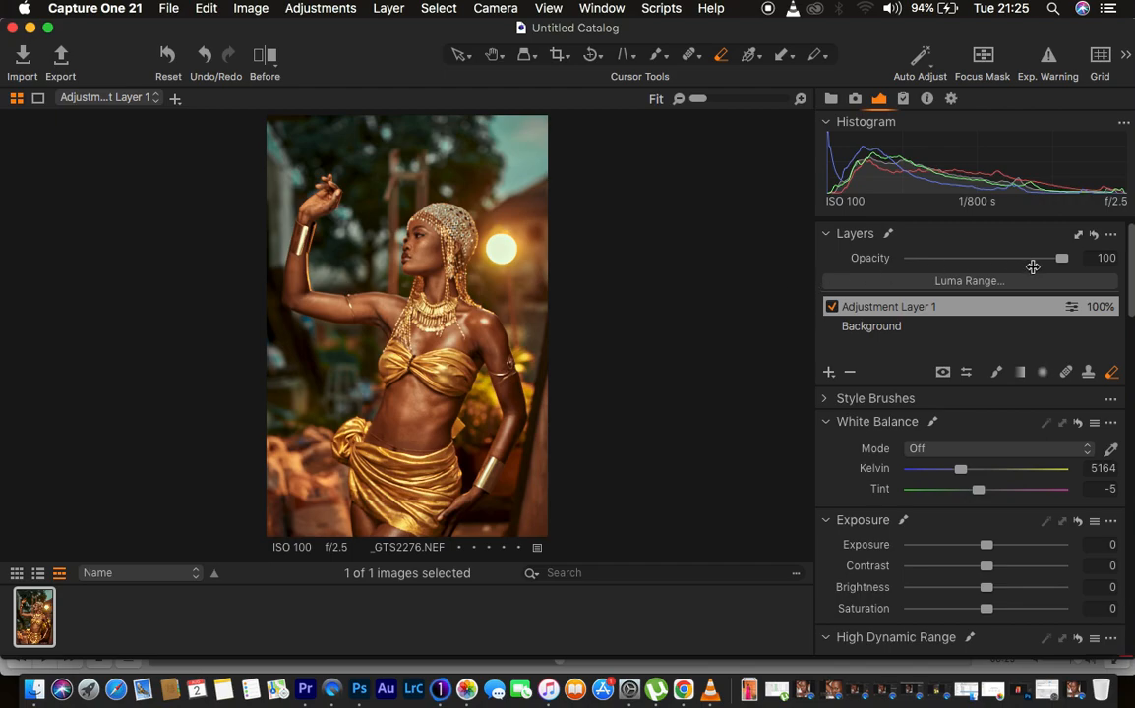
{"action": "left_click_drag", "start_coordinate": [1040, 259], "coordinate": [1002, 262]}
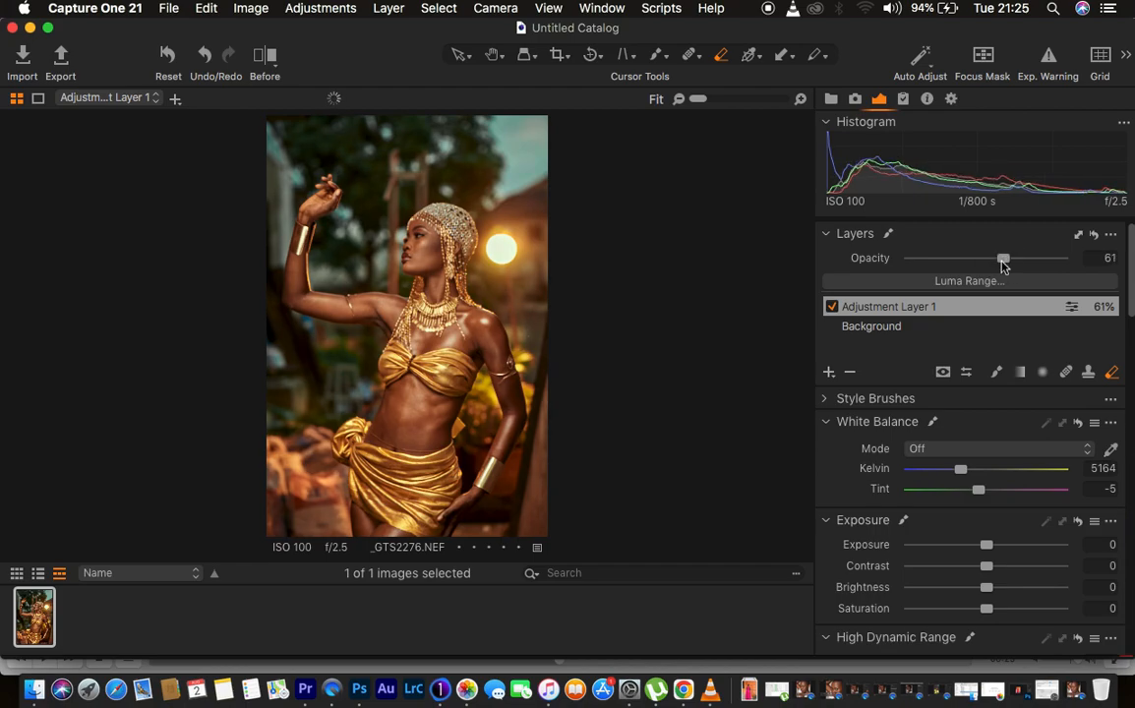
{"action": "left_click", "coordinate": [1003, 262]}
{"action": "left_click_drag", "start_coordinate": [1003, 262], "coordinate": [1062, 258]}
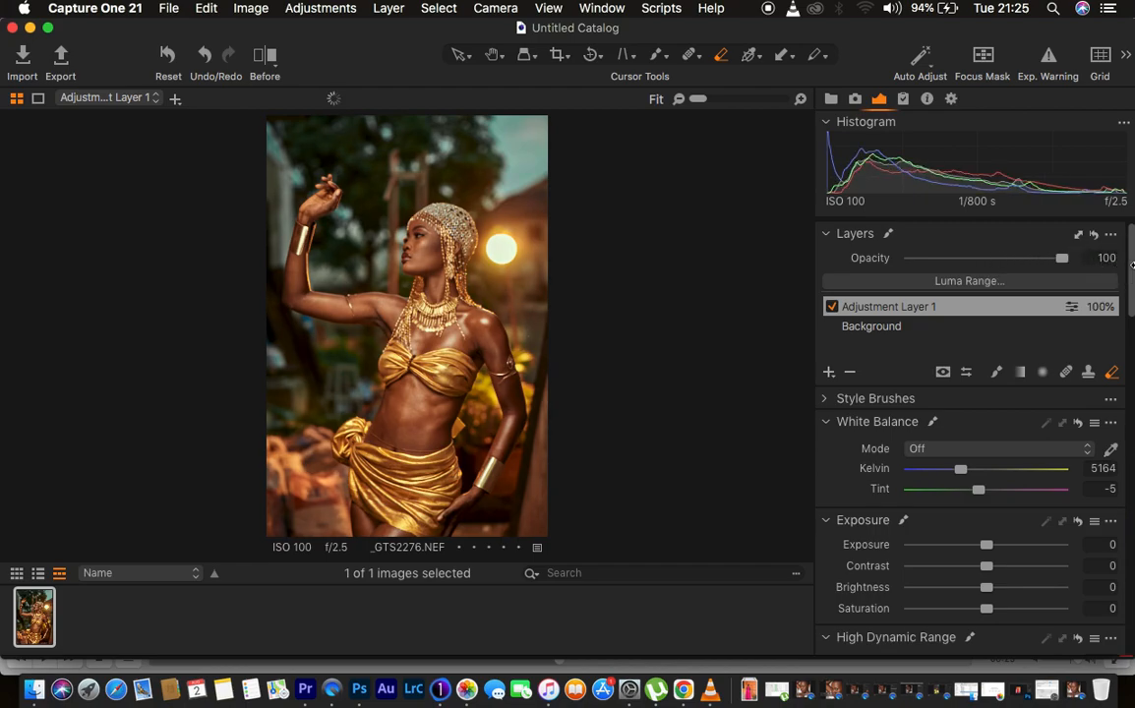
Compare the original and graded photo by sweeping the before/after divider across the image, and close the comparison.
{"action": "left_click", "coordinate": [261, 57]}
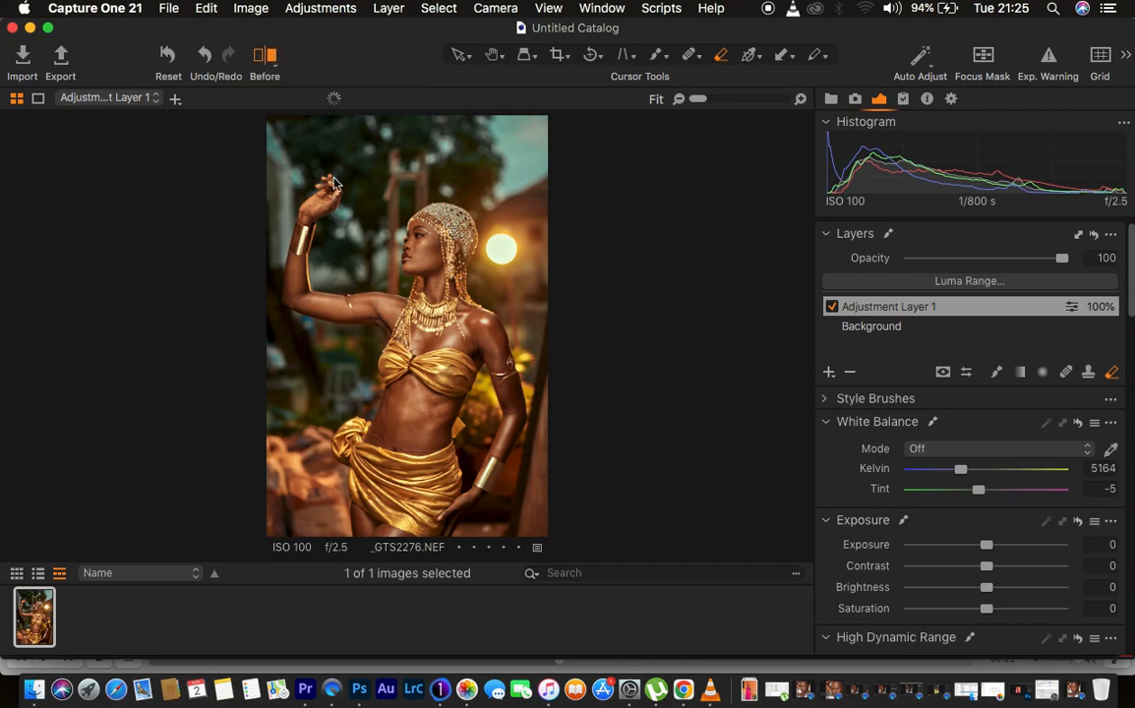
{"action": "left_click_drag", "start_coordinate": [411, 330], "coordinate": [190, 342]}
{"action": "left_click_drag", "start_coordinate": [318, 351], "coordinate": [227, 337]}
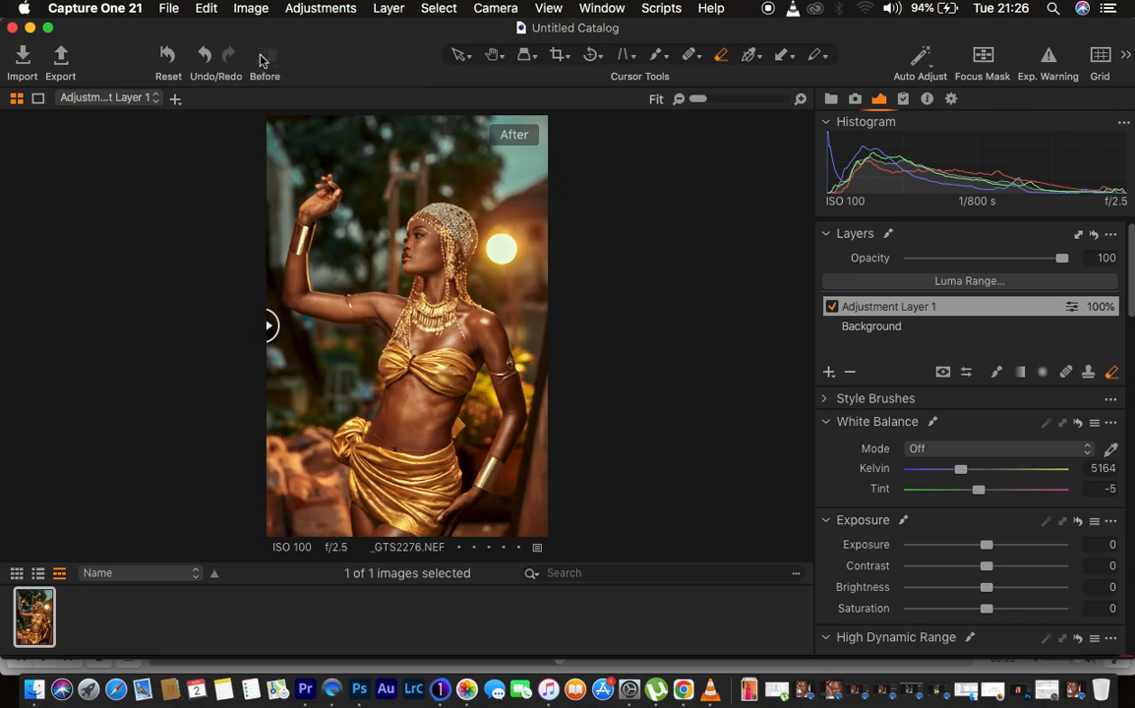
{"action": "left_click", "coordinate": [264, 56]}
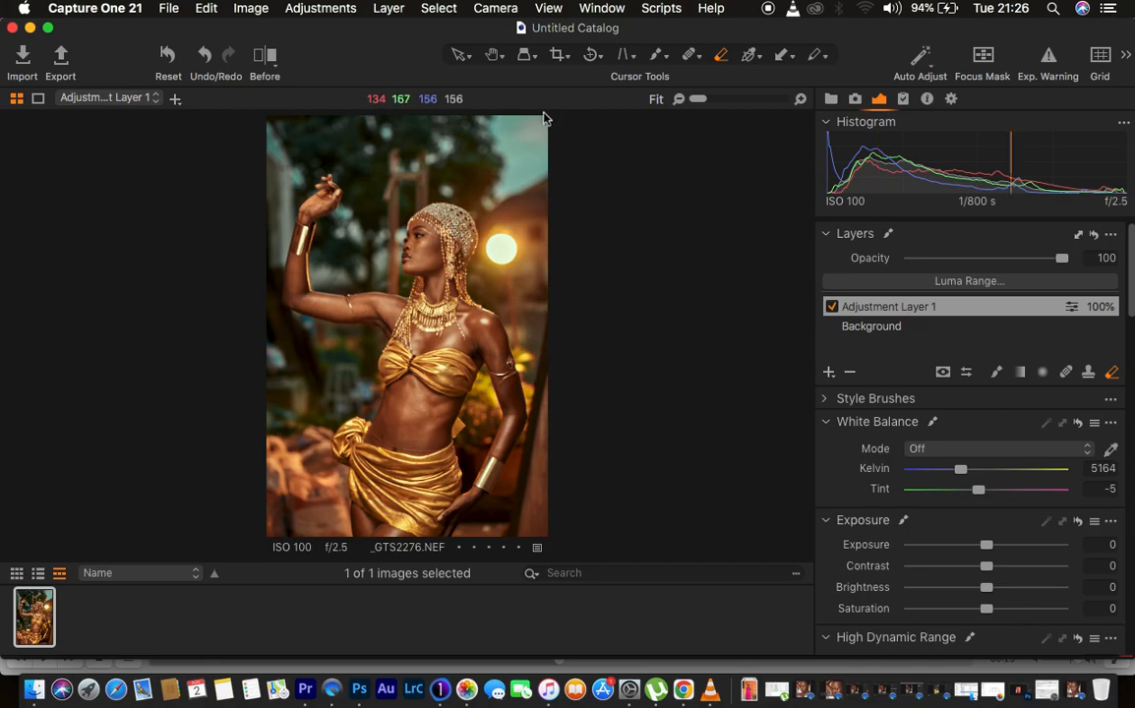
Review the format, bit depth, compression and ICC profile settings for editing the photo with Adobe Photoshop 2020, and cancel the handover.
{"action": "left_click", "coordinate": [458, 55]}
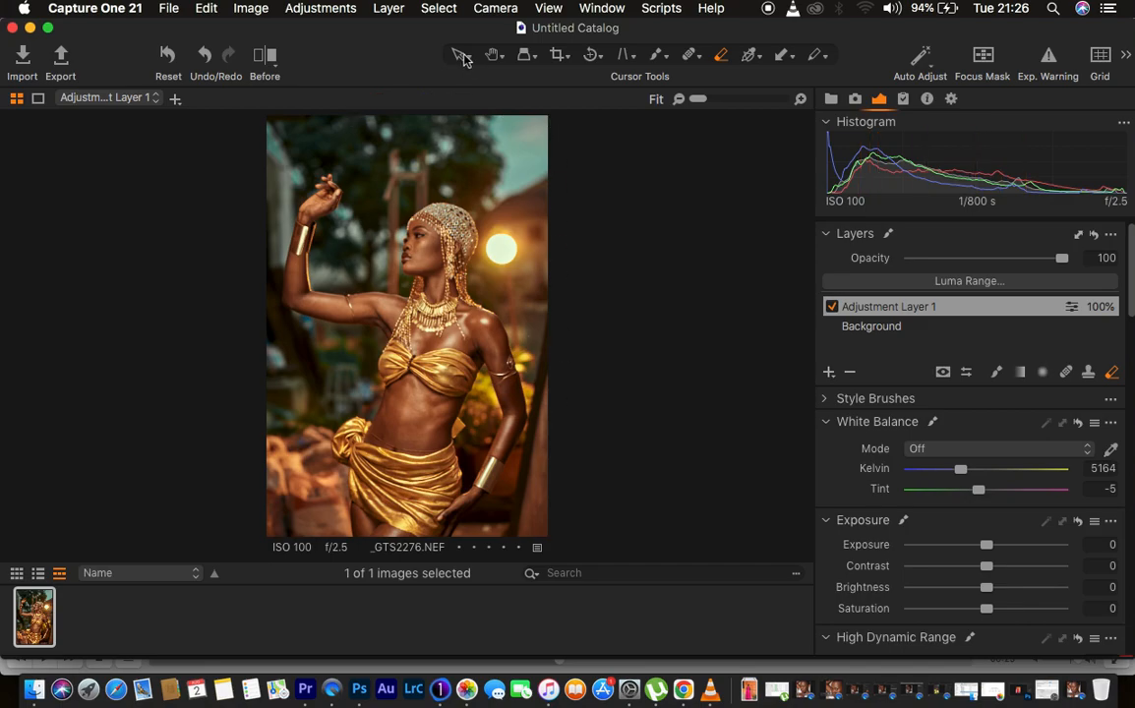
{"action": "right_click", "coordinate": [416, 233]}
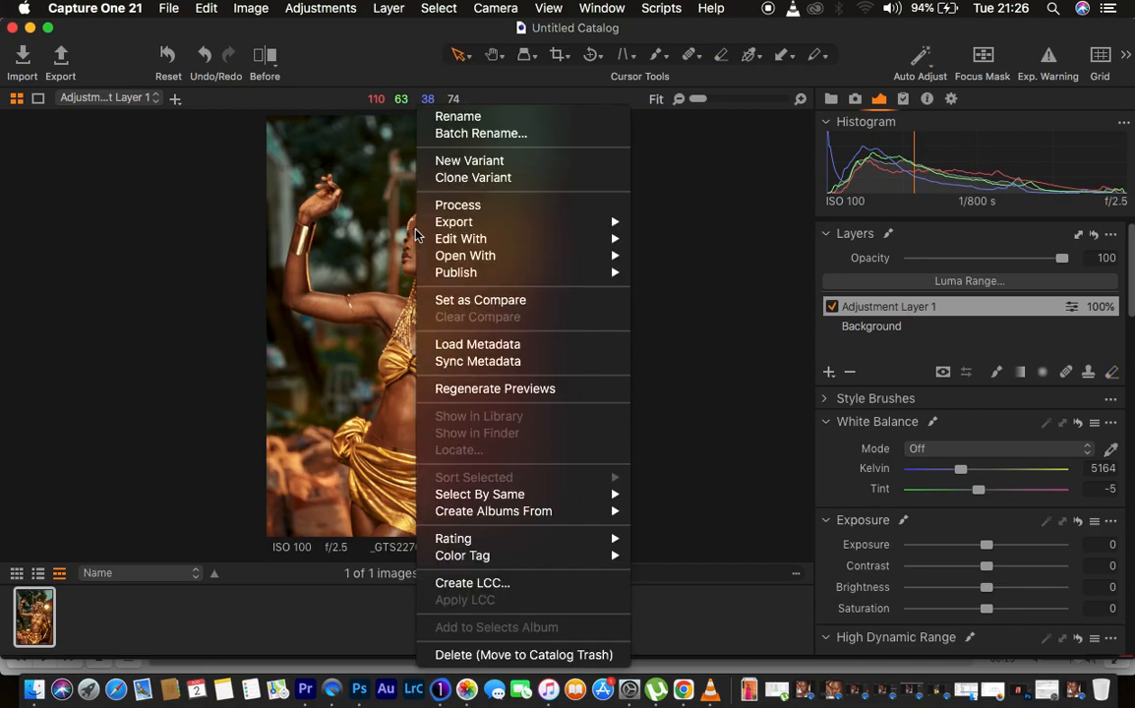
{"action": "mouse_move", "coordinate": [510, 243]}
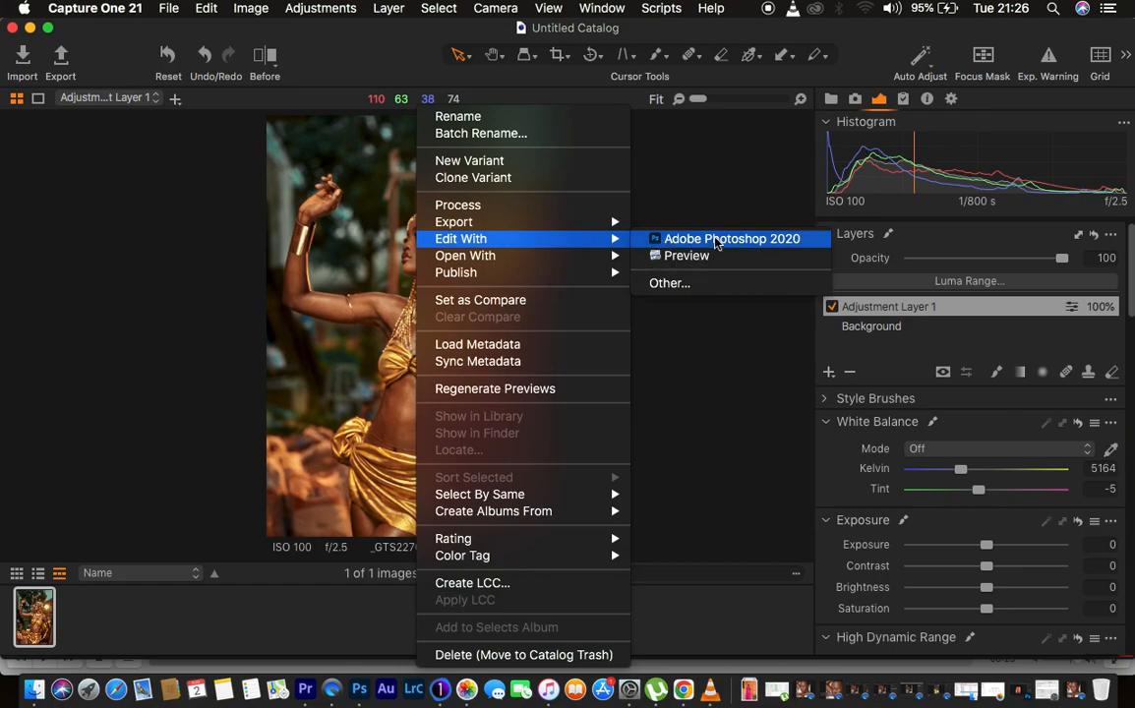
{"action": "left_click", "coordinate": [717, 239]}
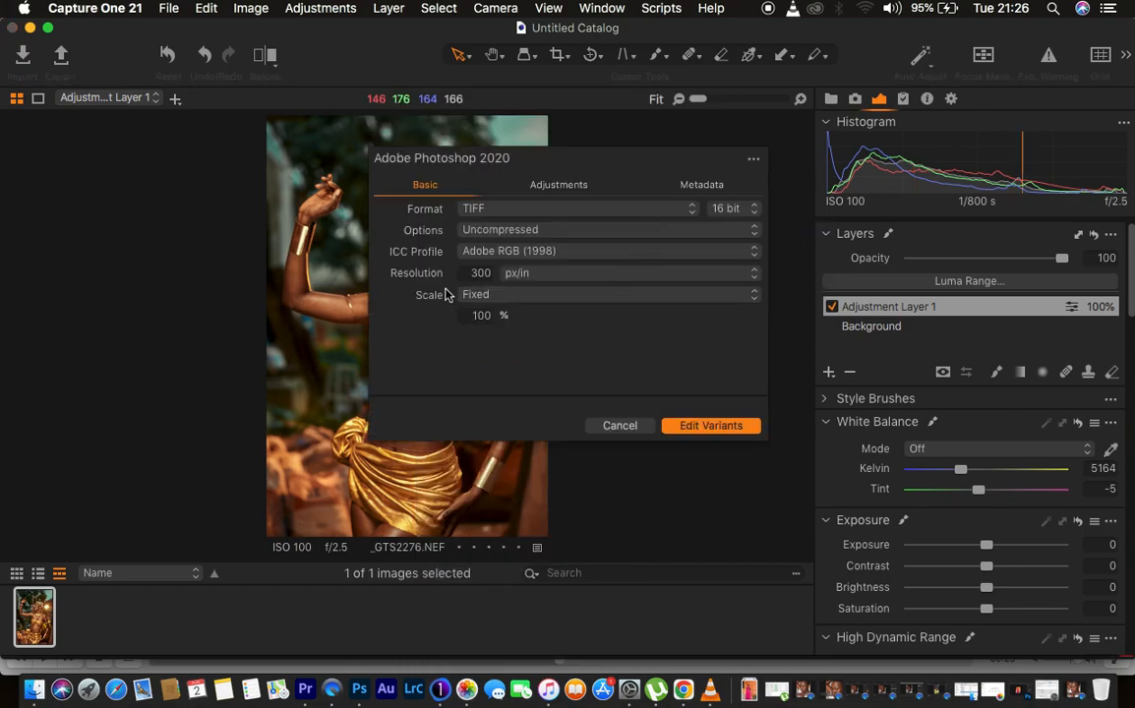
{"action": "left_click", "coordinate": [487, 210]}
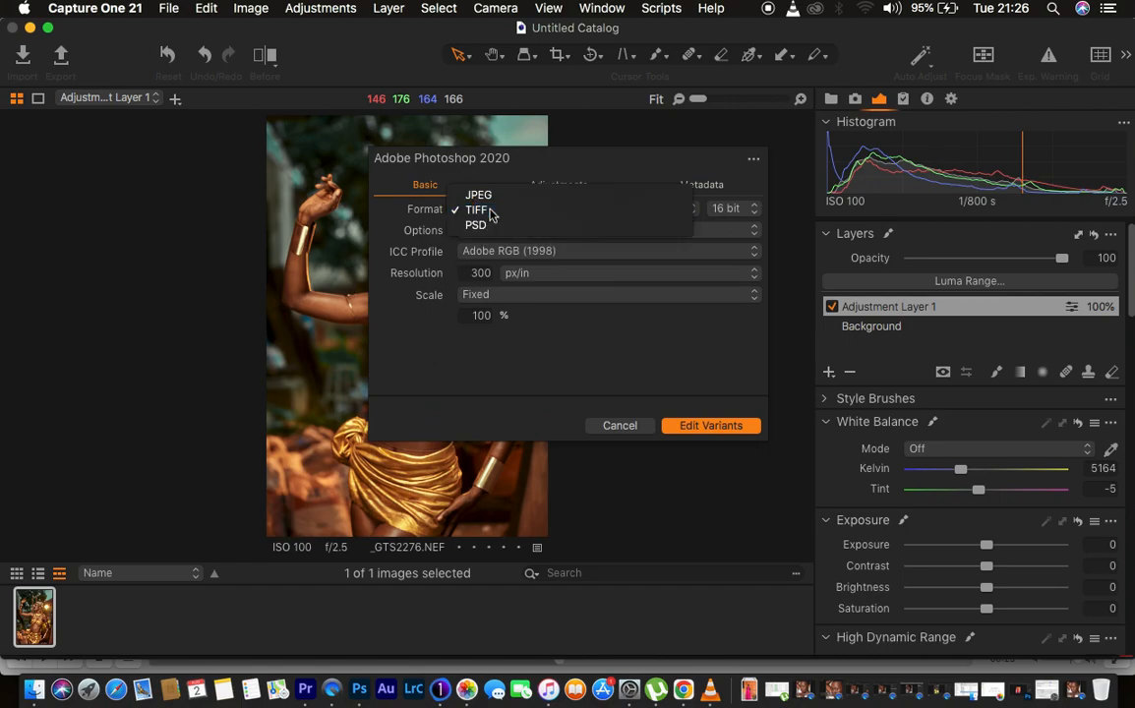
{"action": "left_click", "coordinate": [491, 213]}
{"action": "left_click", "coordinate": [735, 210]}
{"action": "left_click", "coordinate": [735, 209]}
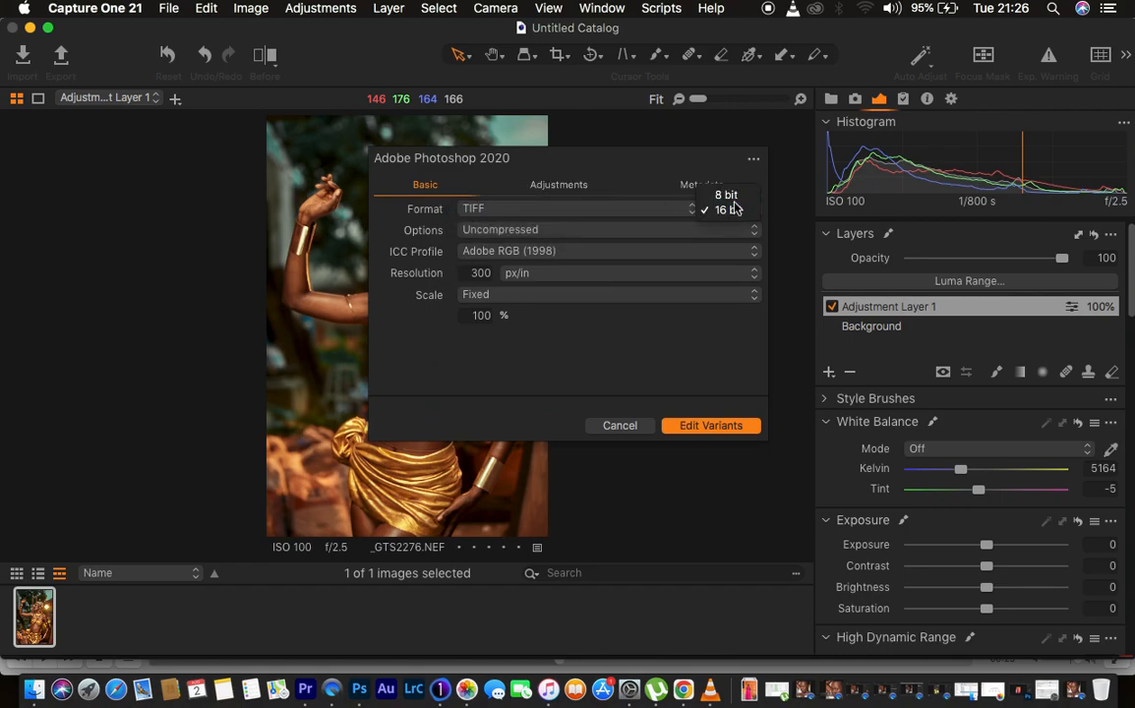
{"action": "left_click", "coordinate": [529, 234]}
{"action": "left_click", "coordinate": [528, 236]}
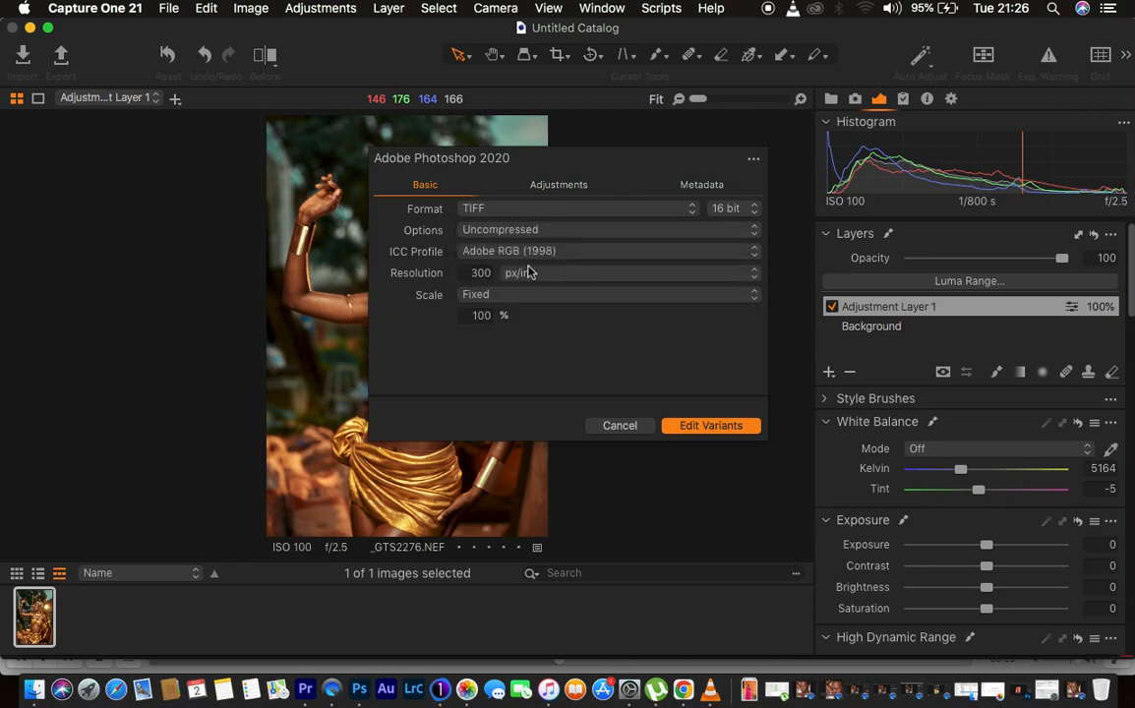
{"action": "left_click", "coordinate": [511, 253]}
{"action": "left_click", "coordinate": [511, 254]}
{"action": "left_click", "coordinate": [621, 426]}
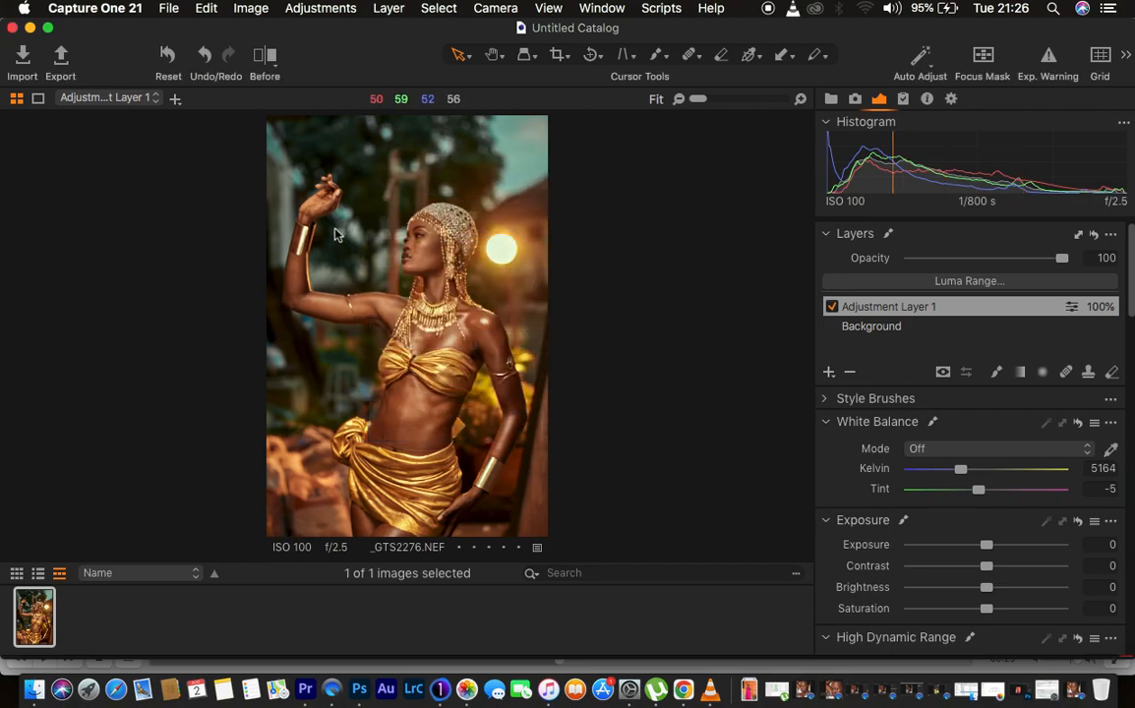